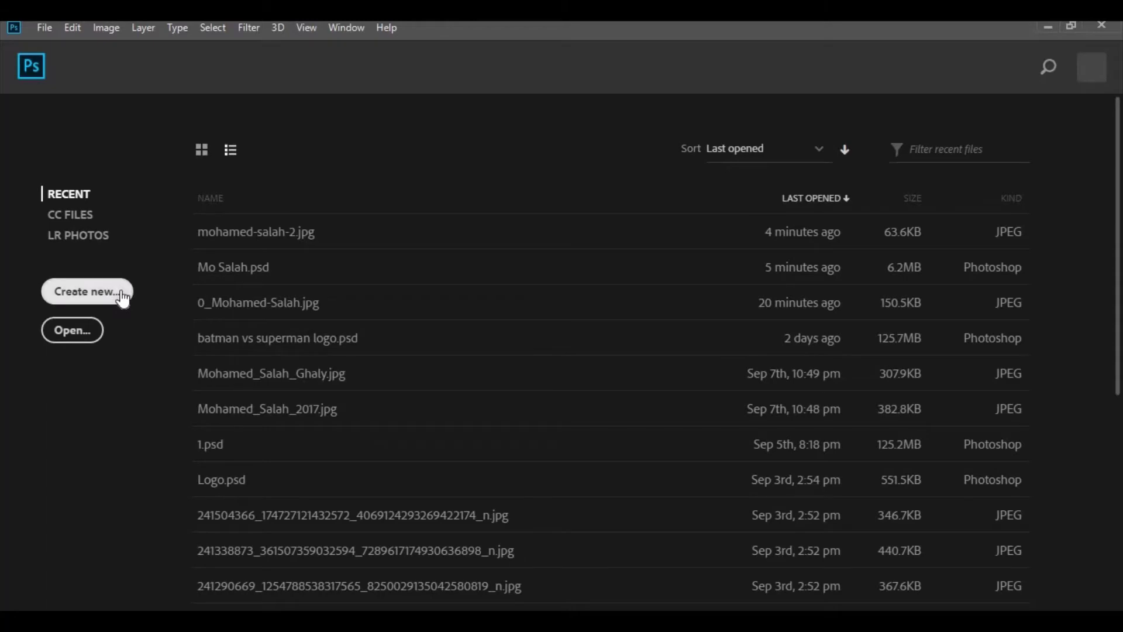
Create a new white 1000 × 1000 px document at 300 ppi.
{"action": "left_click", "coordinate": [122, 297]}
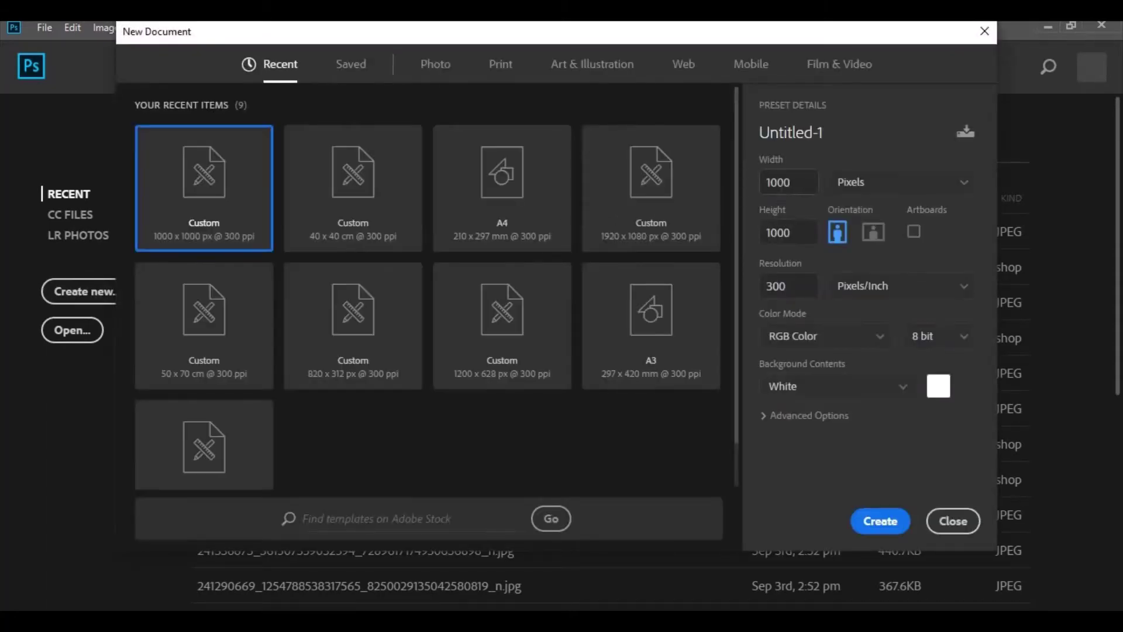
{"action": "double_click", "coordinate": [778, 182]}
{"action": "double_click", "coordinate": [779, 229]}
{"action": "left_click", "coordinate": [867, 520]}
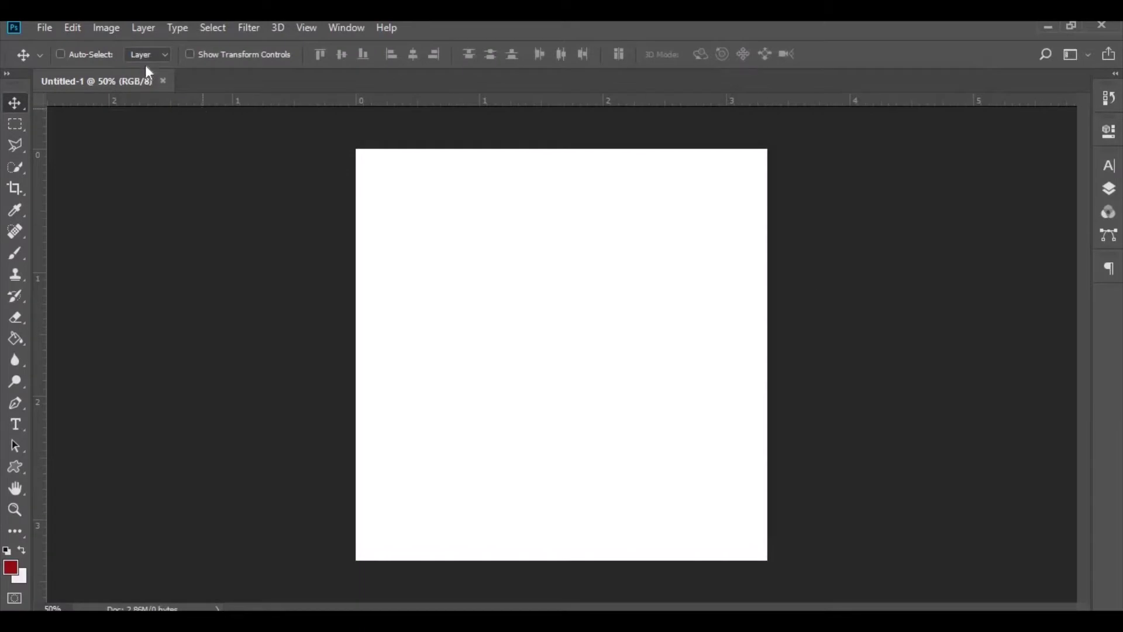
Open the mohamed-salah-2 photo, unlock its layer and drag it into Untitled-1.
{"action": "left_click", "coordinate": [45, 33]}
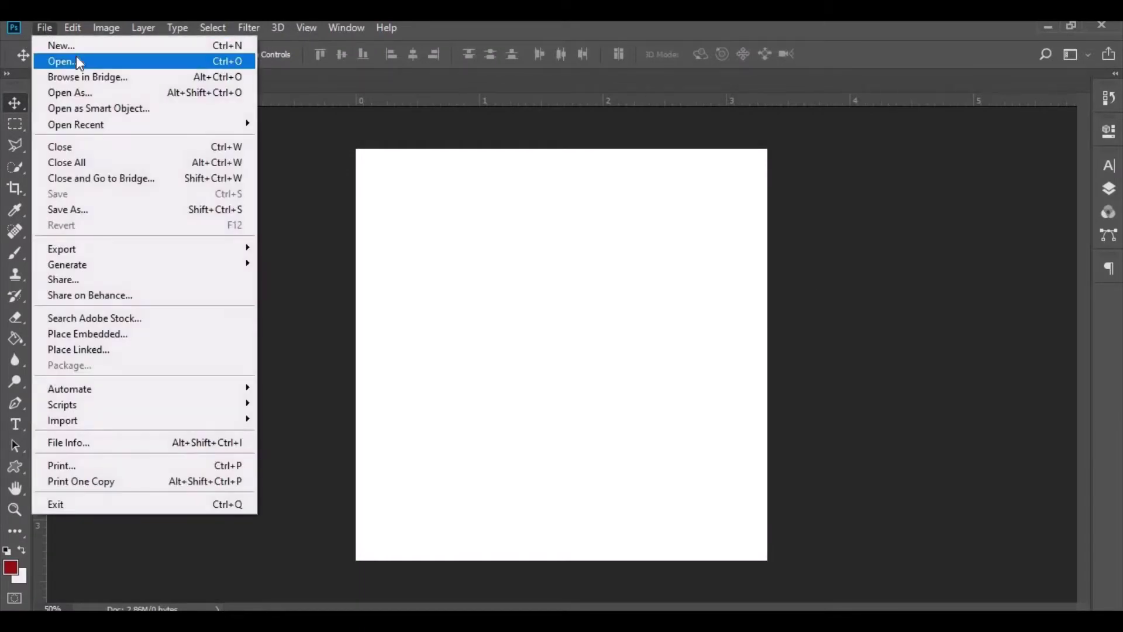
{"action": "left_click", "coordinate": [76, 56]}
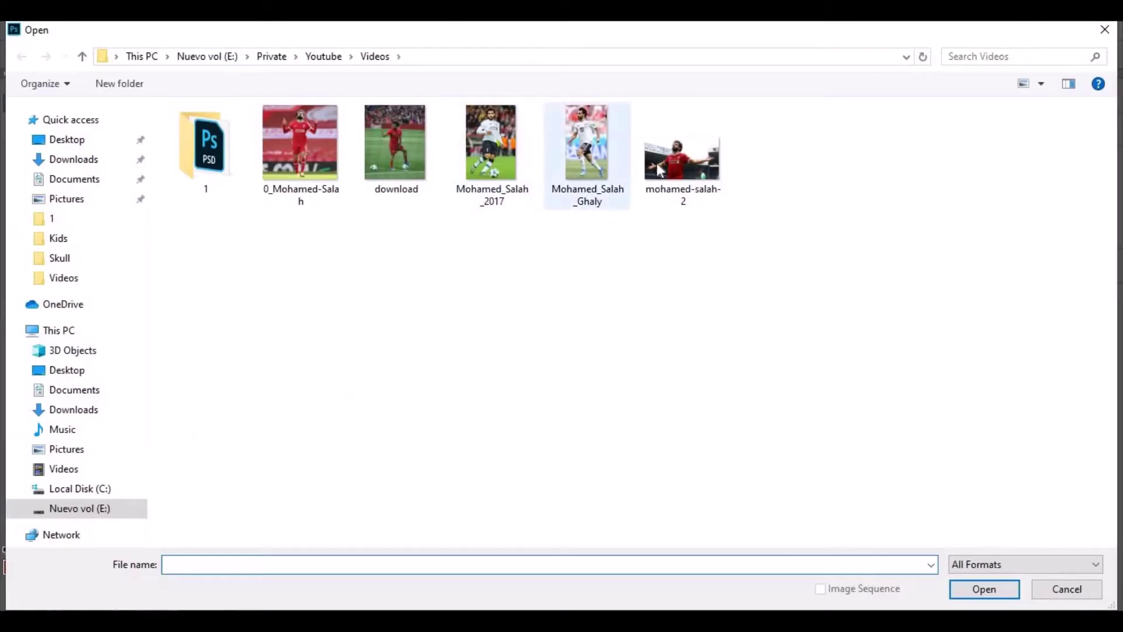
{"action": "double_click", "coordinate": [658, 163]}
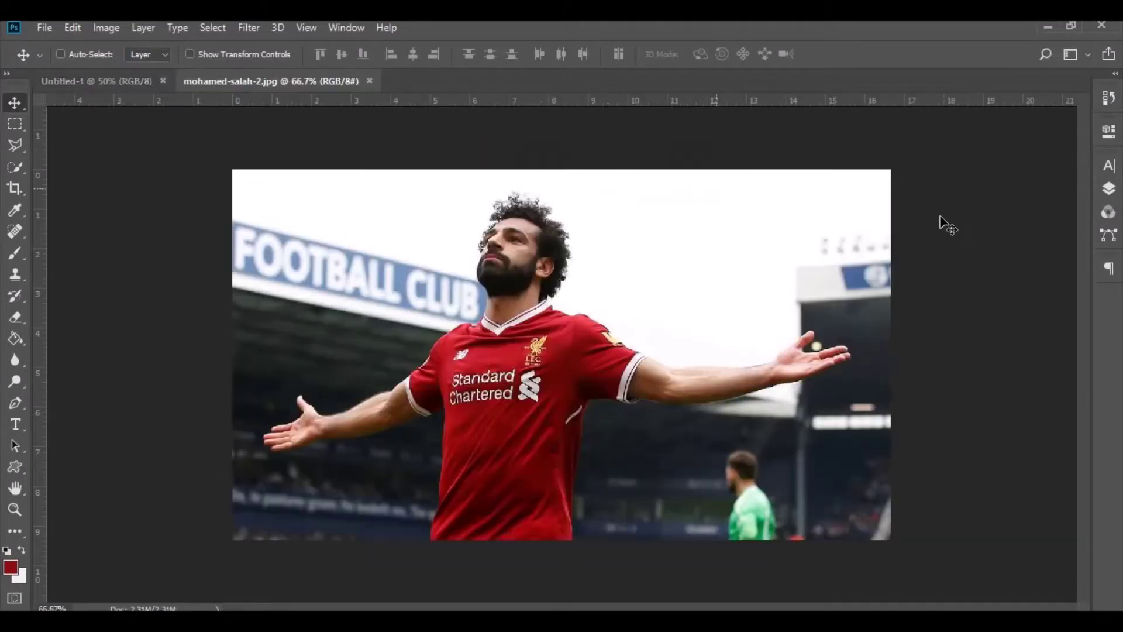
{"action": "left_click", "coordinate": [1109, 190]}
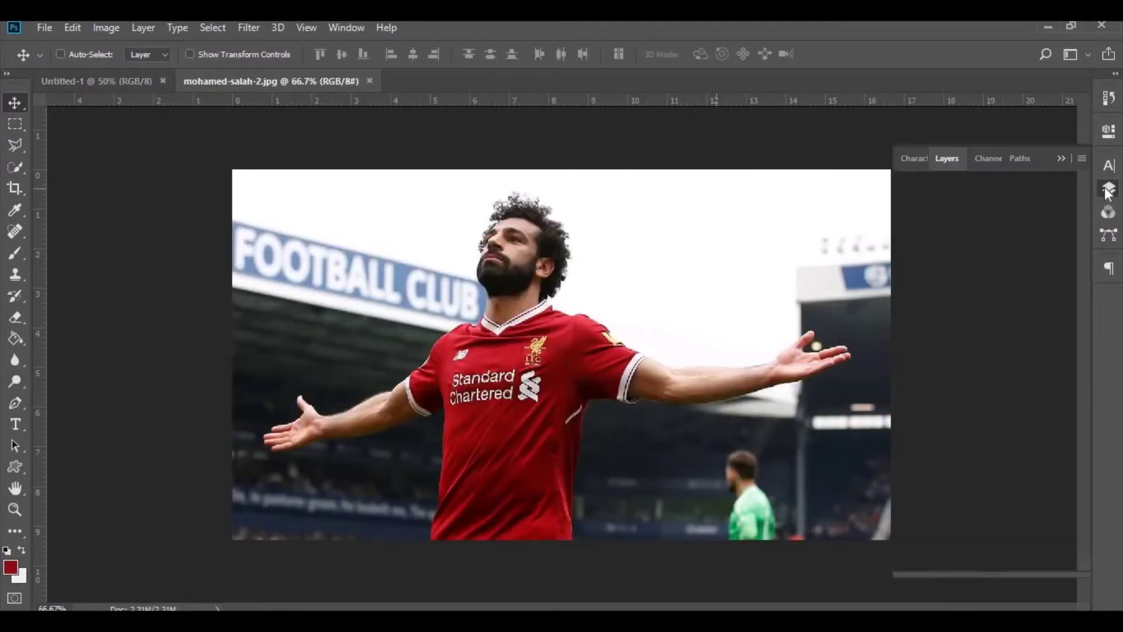
{"action": "left_click", "coordinate": [1060, 255]}
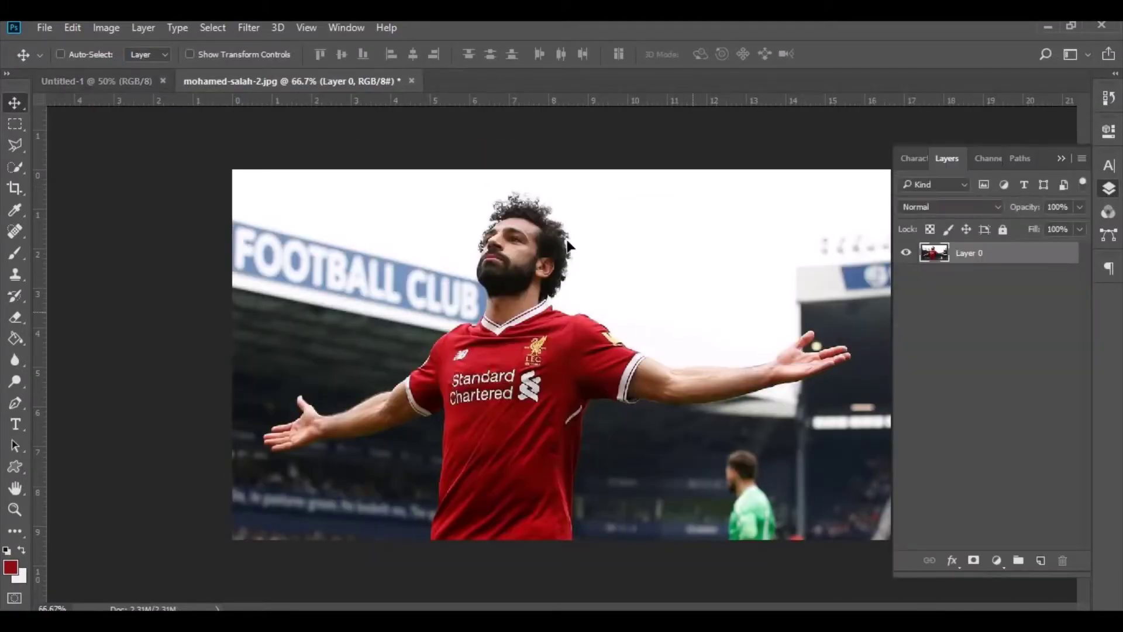
{"action": "mouse_move", "coordinate": [702, 321]}
{"action": "left_mouse_down"}
{"action": "mouse_move", "coordinate": [140, 87]}
{"action": "mouse_move", "coordinate": [565, 399]}
{"action": "left_mouse_up"}
Close the mohamed-salah-2 photo without saving, unlock white Layer 0 and select Layer 1.
{"action": "left_click", "coordinate": [395, 85]}
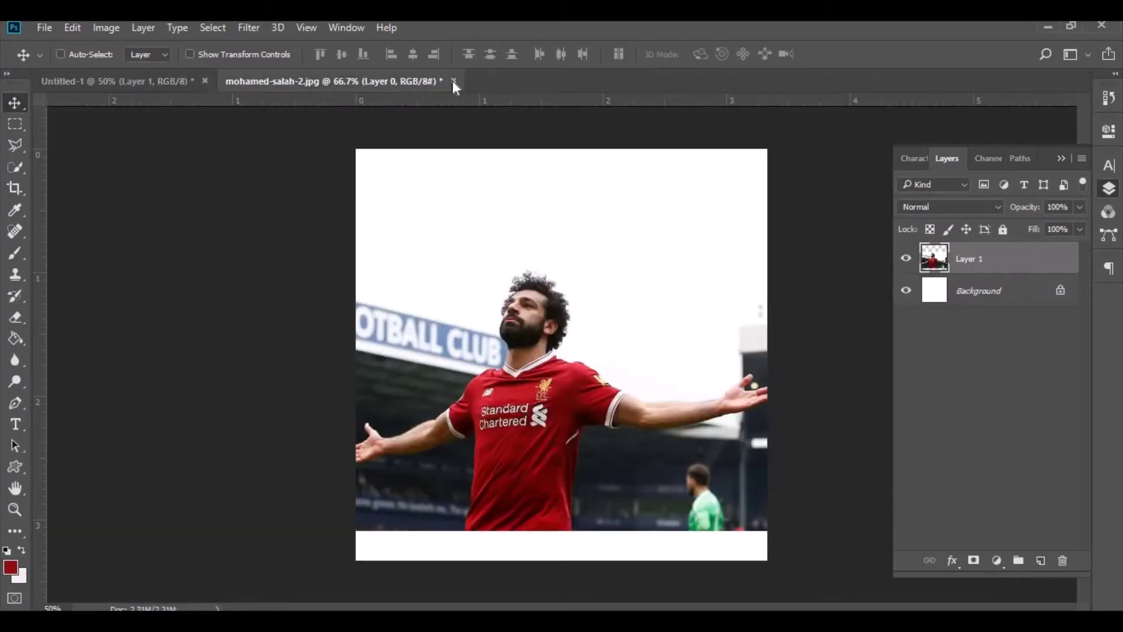
{"action": "left_click", "coordinate": [453, 81]}
{"action": "left_click", "coordinate": [565, 261]}
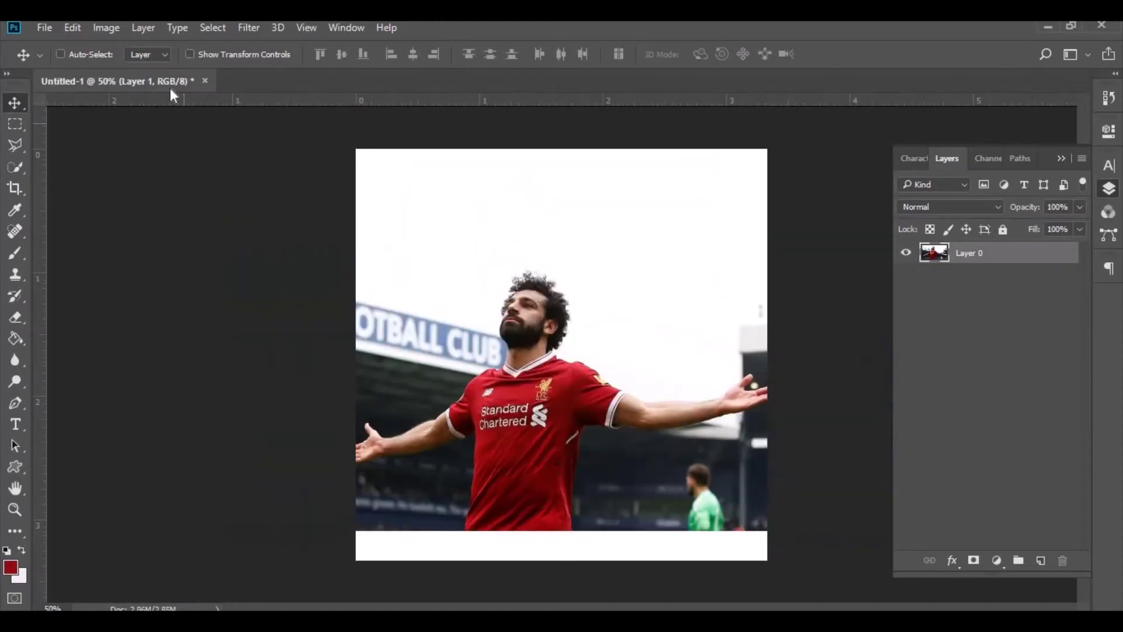
{"action": "left_click", "coordinate": [1061, 292]}
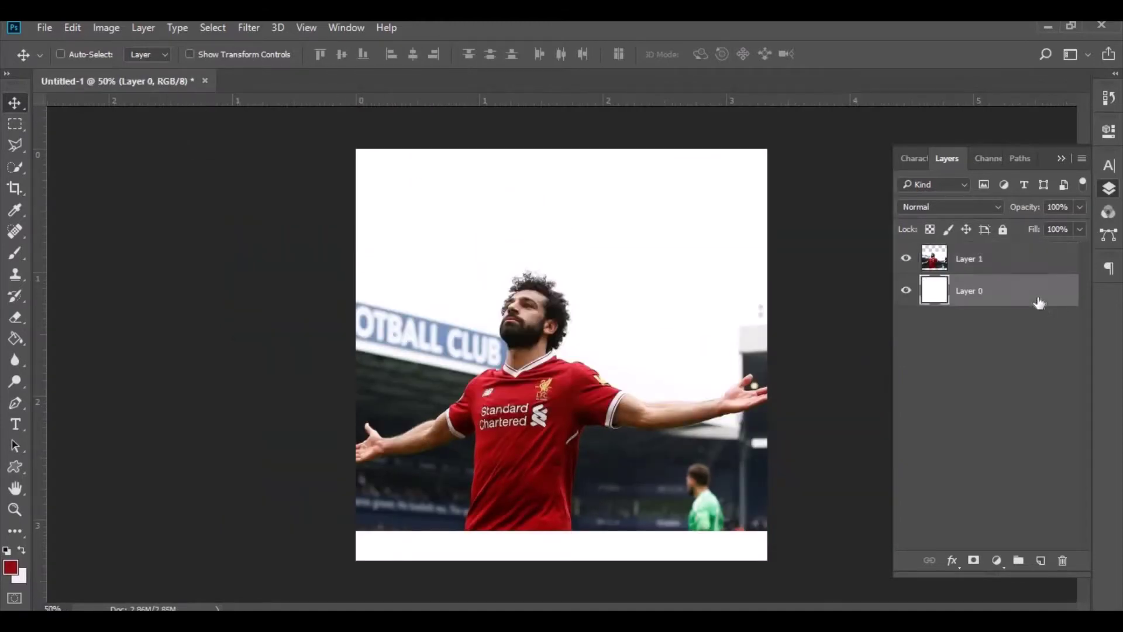
{"action": "left_click", "coordinate": [1015, 264]}
Duplicate Layer 1, hide the original, and scale the copy to fill the canvas beneath it.
{"action": "key", "text": "ctrl+j"}
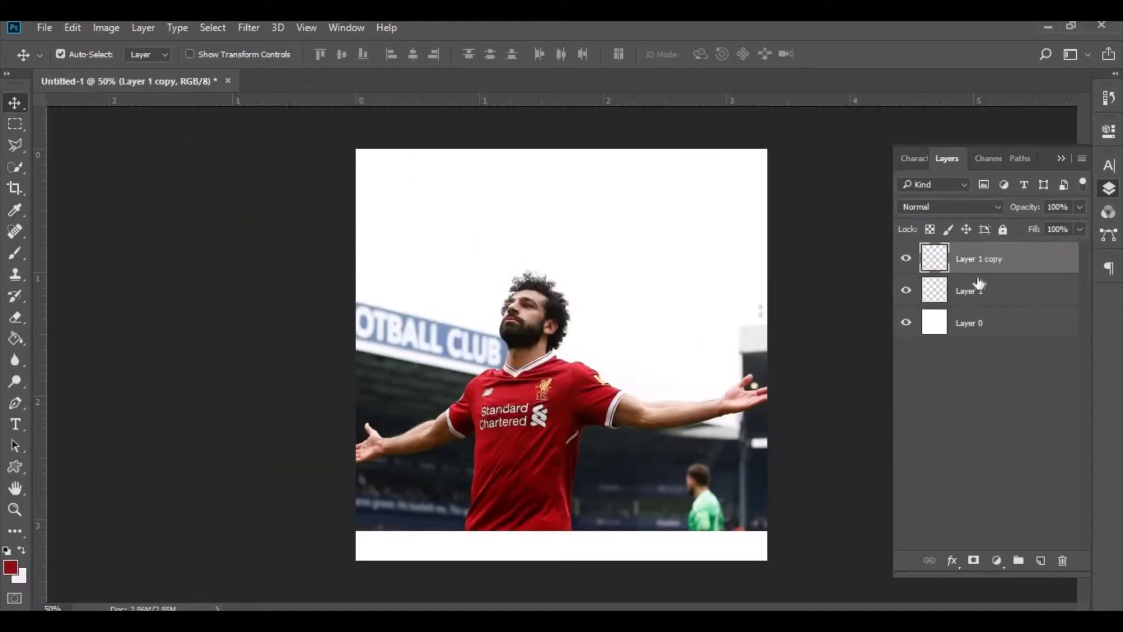
{"action": "left_click", "coordinate": [906, 290]}
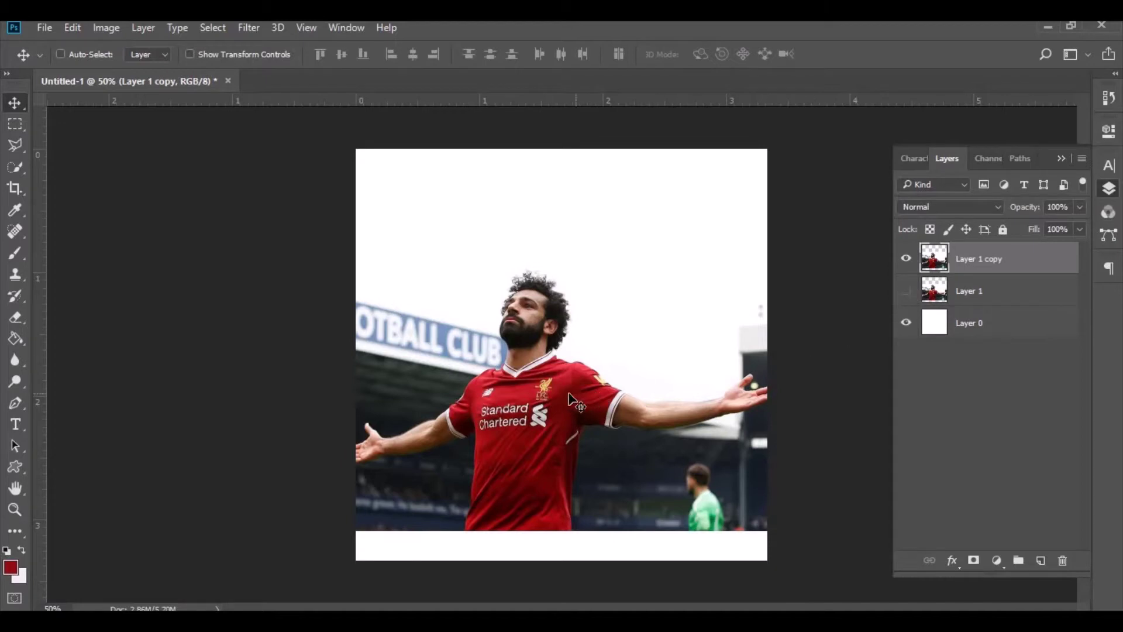
{"action": "left_click_drag", "start_coordinate": [571, 405], "coordinate": [579, 430]}
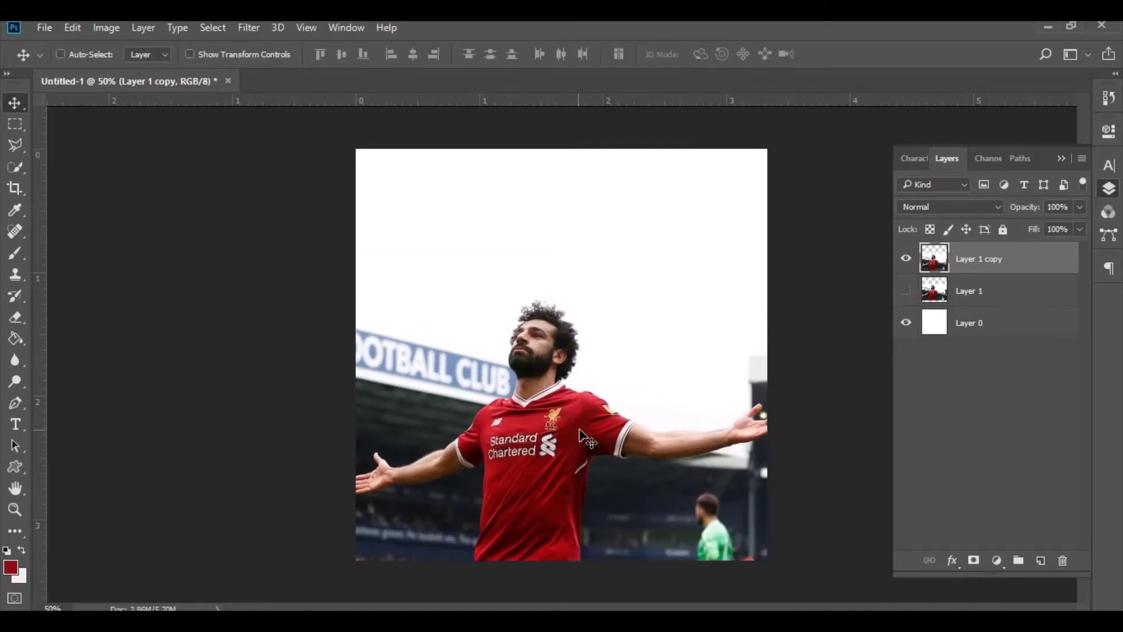
{"action": "key", "text": "ctrl+t"}
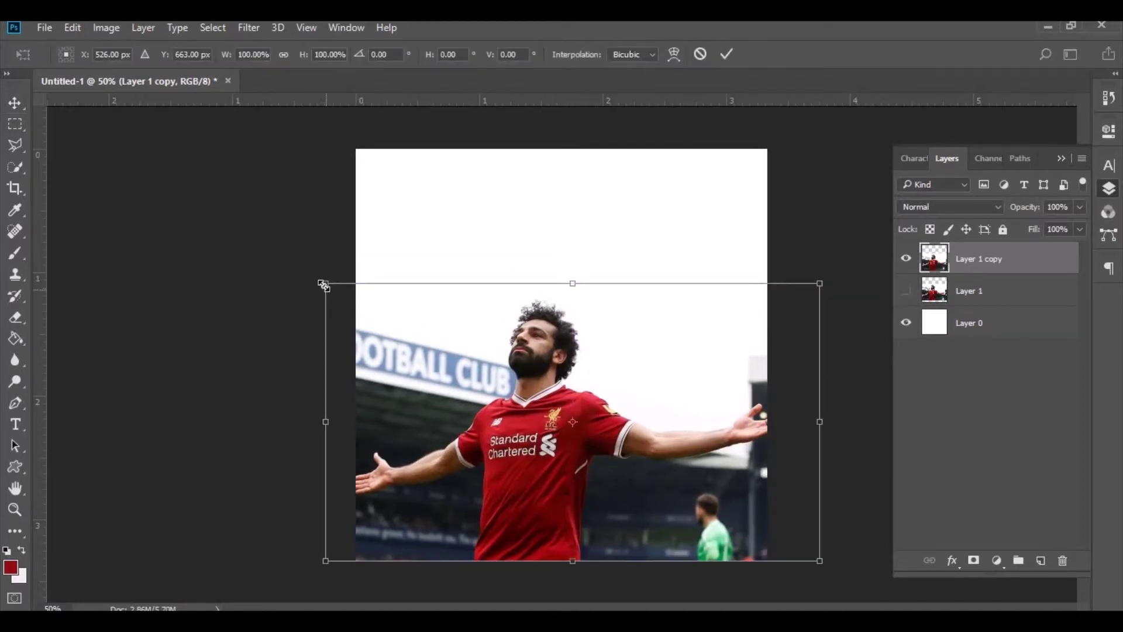
{"action": "left_click_drag", "start_coordinate": [323, 284], "coordinate": [232, 187]}
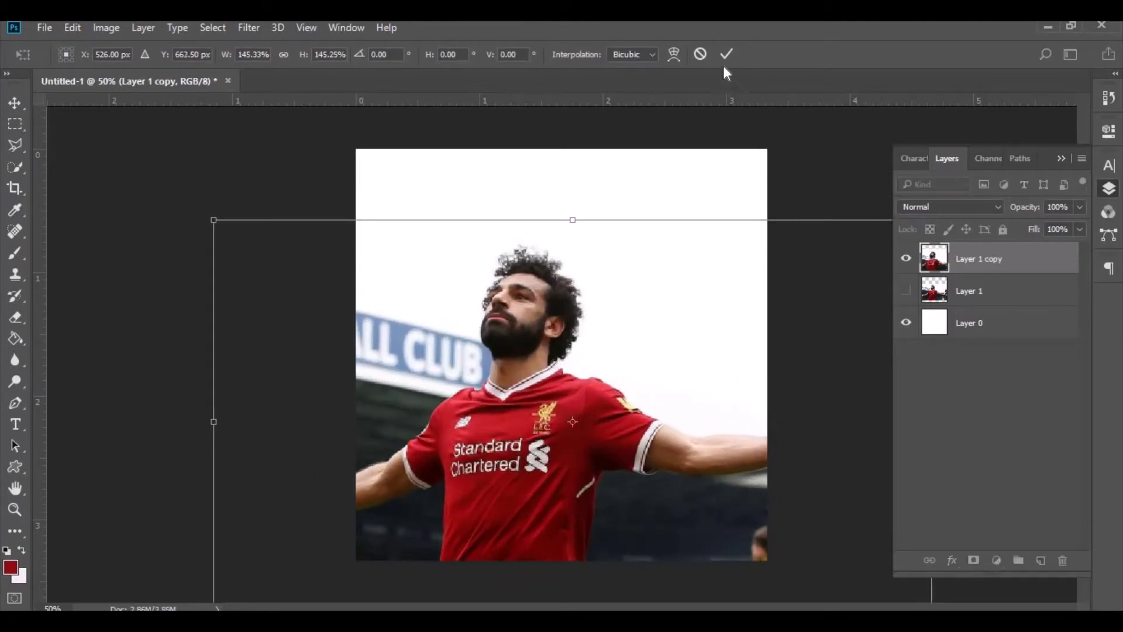
{"action": "left_click", "coordinate": [726, 53]}
{"action": "left_click_drag", "start_coordinate": [554, 487], "coordinate": [566, 422]}
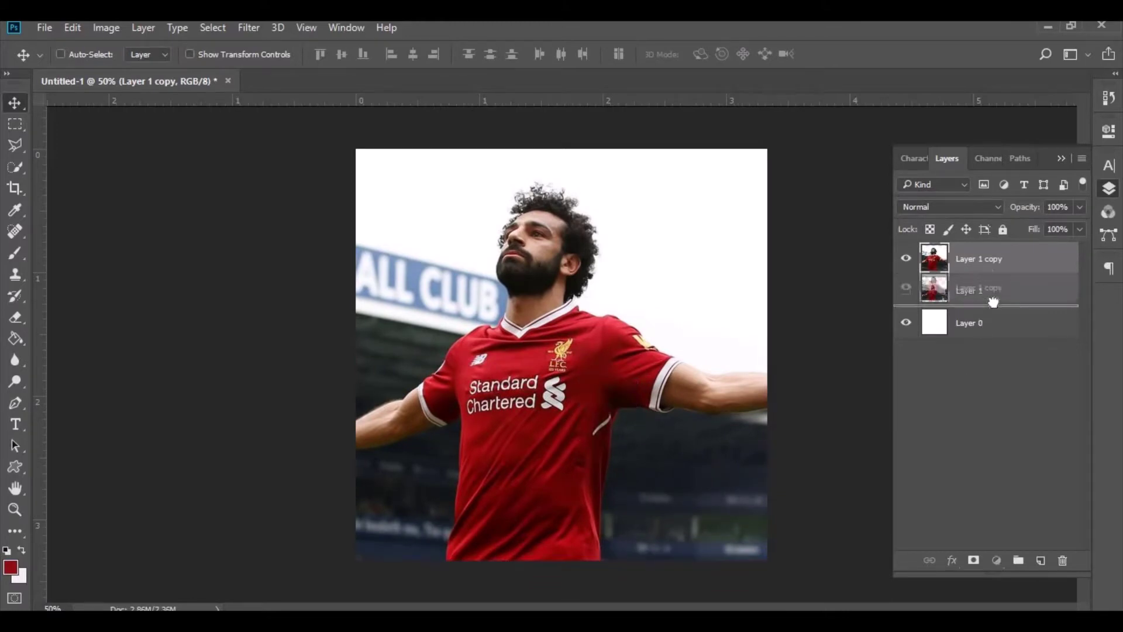
{"action": "left_click_drag", "start_coordinate": [989, 271], "coordinate": [992, 300]}
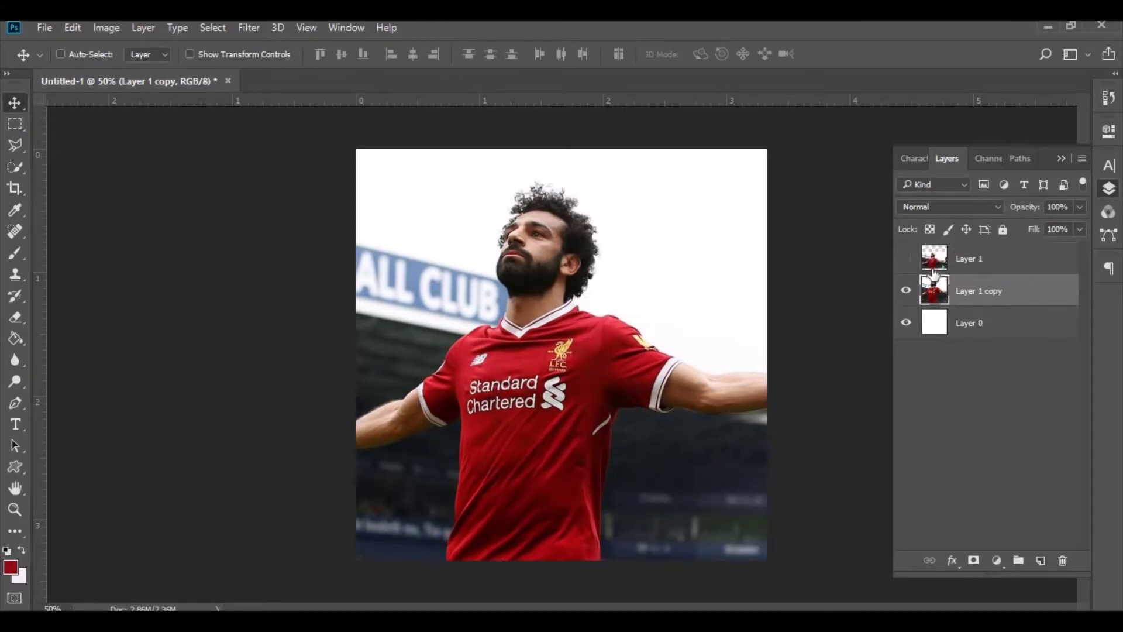
Fade Layer 1 copy to 50% opacity and place a duplicate of white Layer 0 above it.
{"action": "left_click", "coordinate": [1057, 207]}
{"action": "type", "text": "5"}
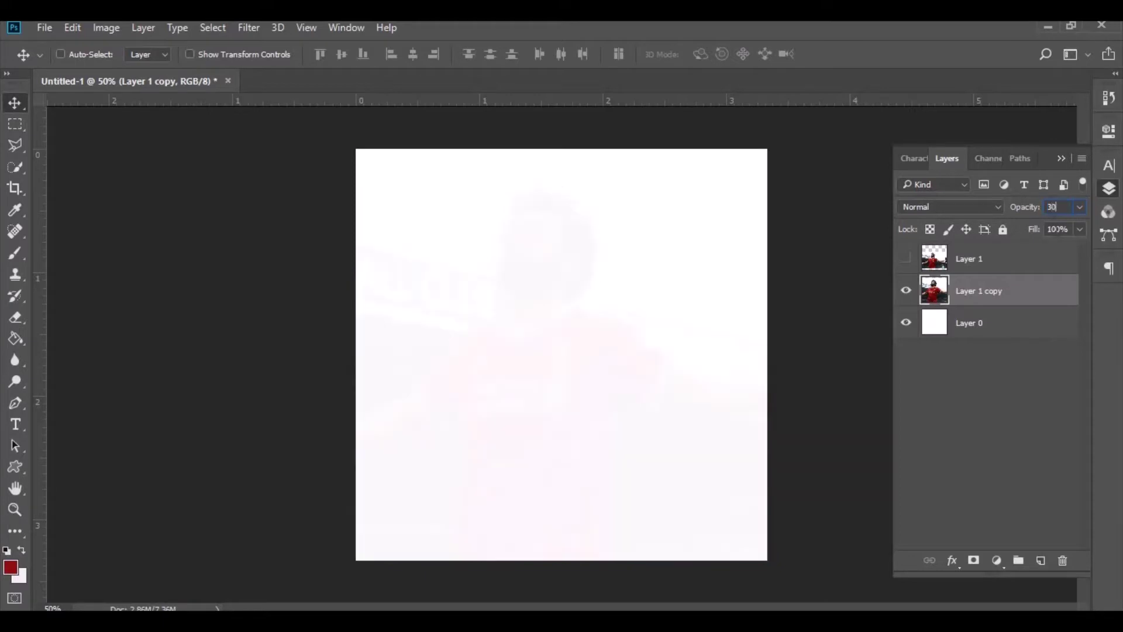
{"action": "type", "text": "0"}
{"action": "left_click", "coordinate": [1009, 359]}
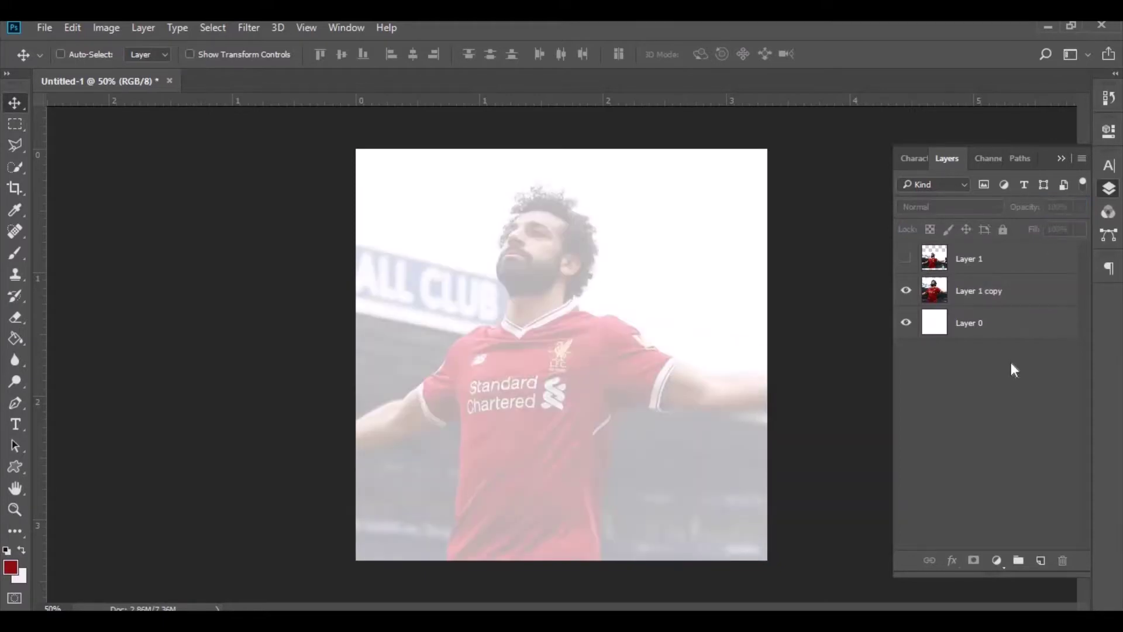
{"action": "left_click", "coordinate": [1000, 329]}
{"action": "key", "text": "ctrl+j"}
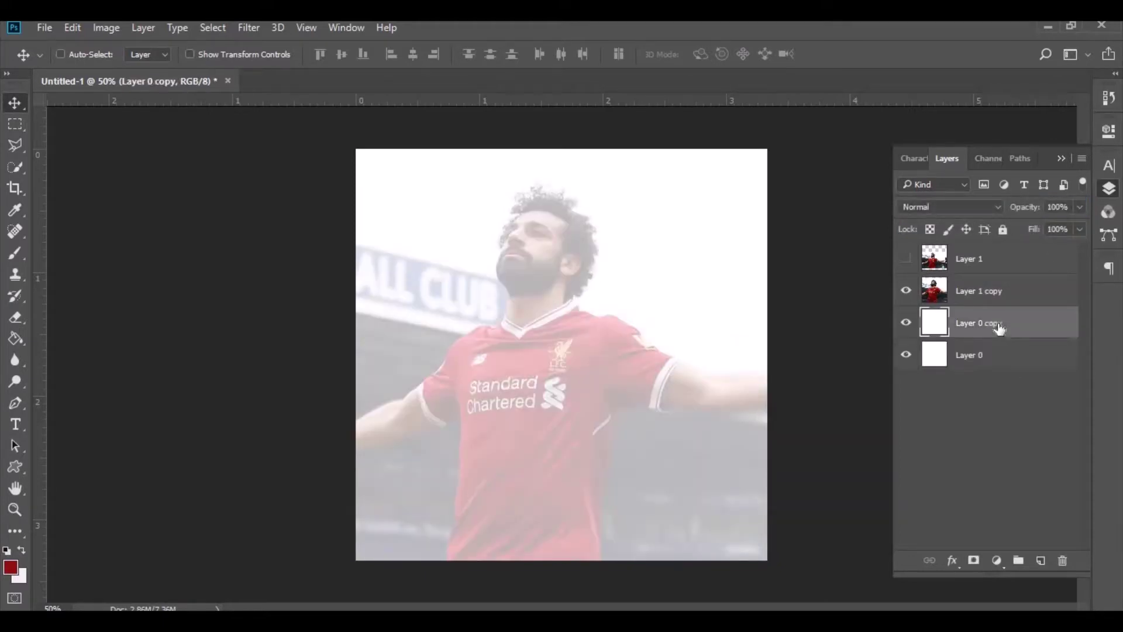
{"action": "left_click_drag", "start_coordinate": [1001, 323], "coordinate": [997, 278]}
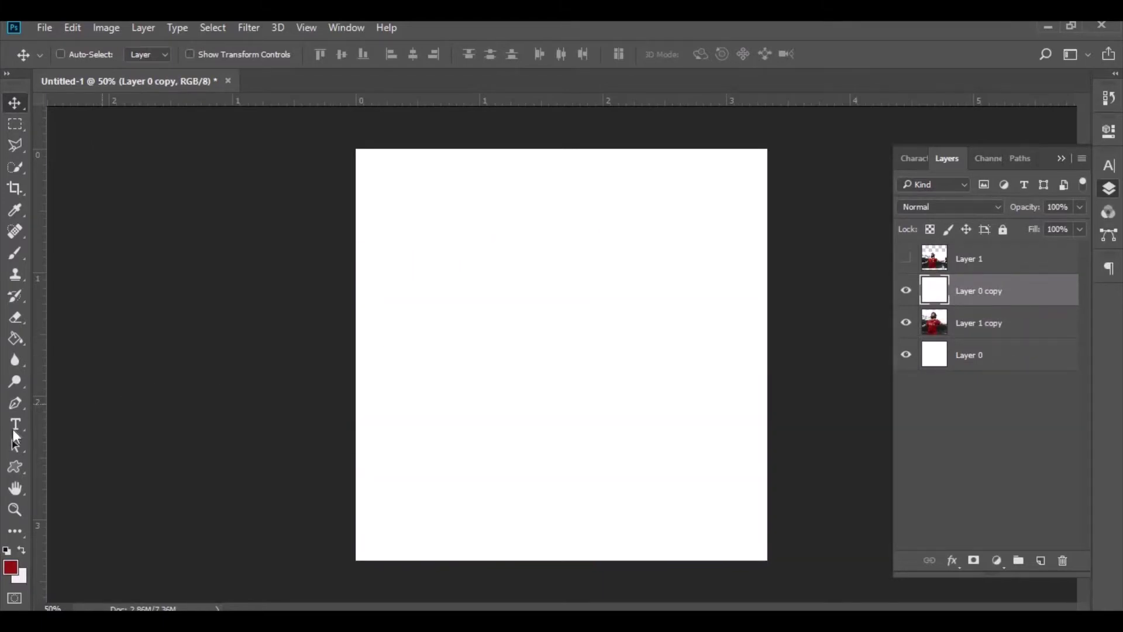
Fill the white layer copy with dark red #8f0d12 and set its opacity to 80%.
{"action": "left_click", "coordinate": [15, 342]}
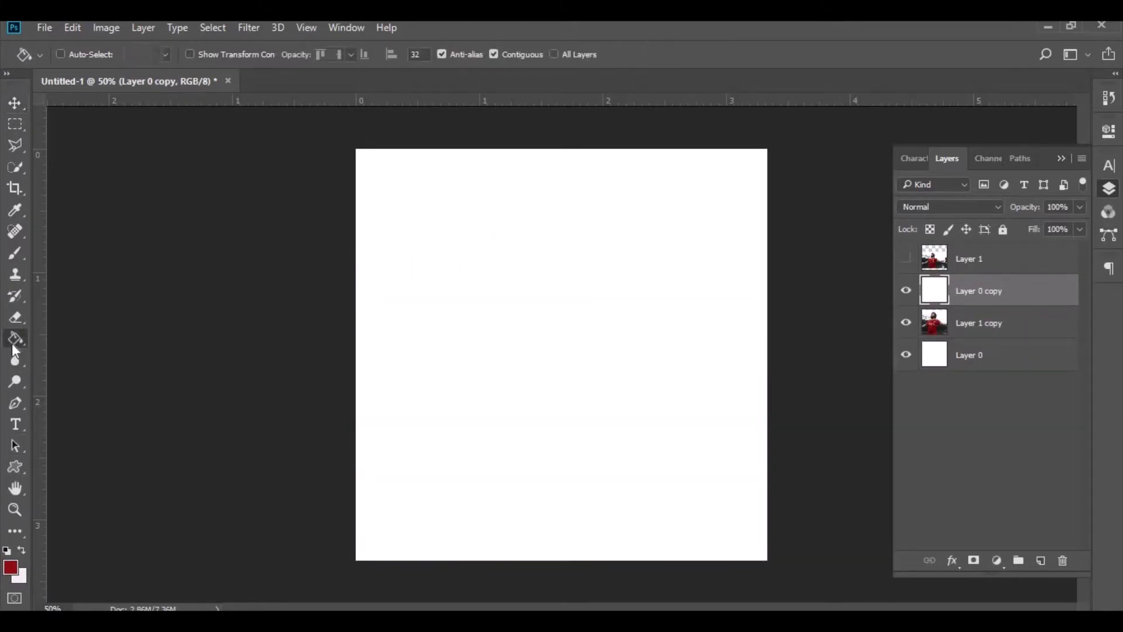
{"action": "left_click", "coordinate": [12, 567]}
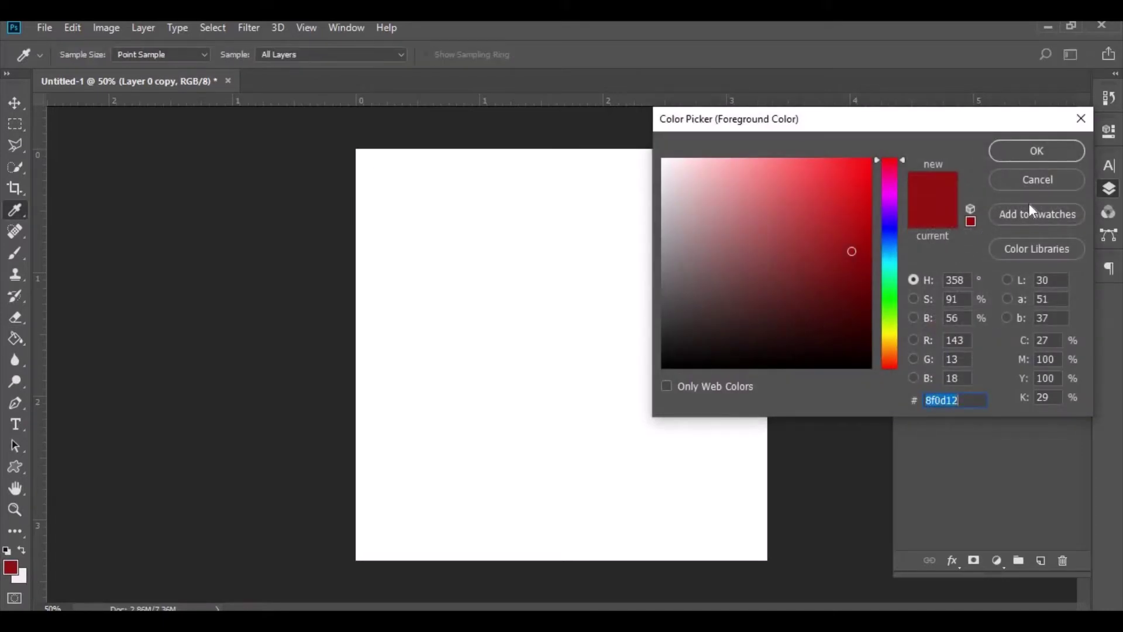
{"action": "left_click", "coordinate": [1016, 156]}
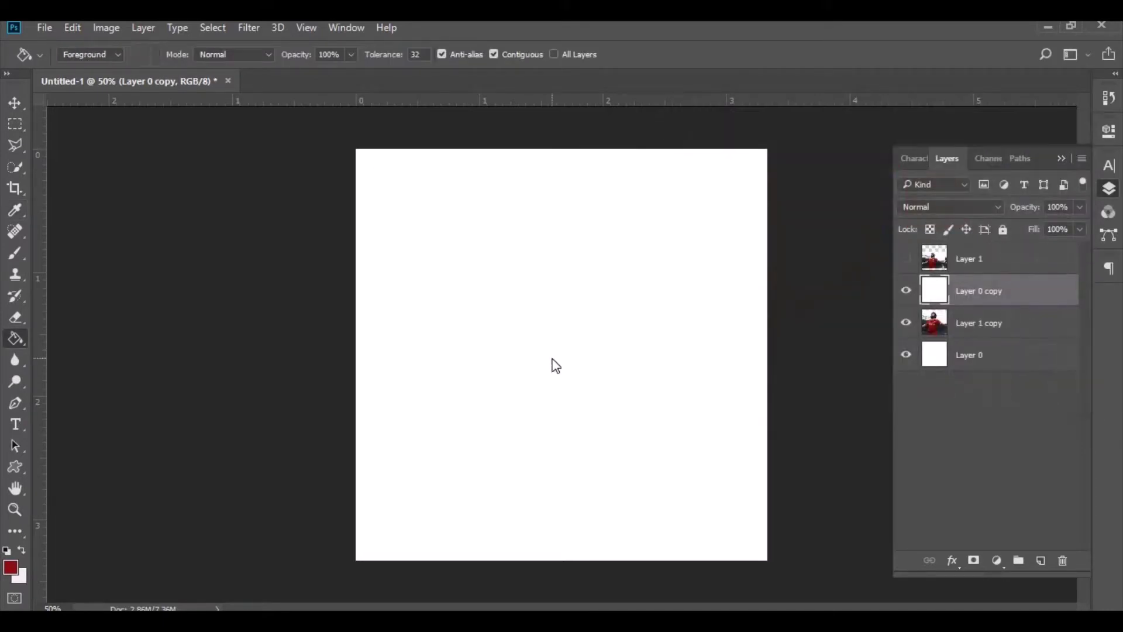
{"action": "left_click", "coordinate": [553, 363]}
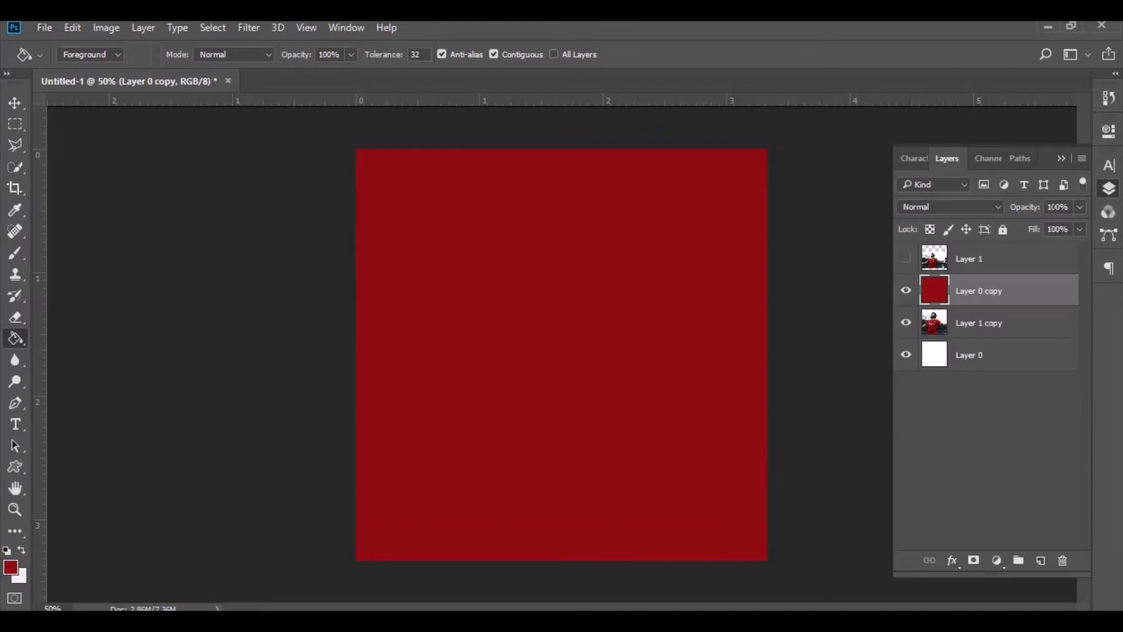
{"action": "type", "text": "80"}
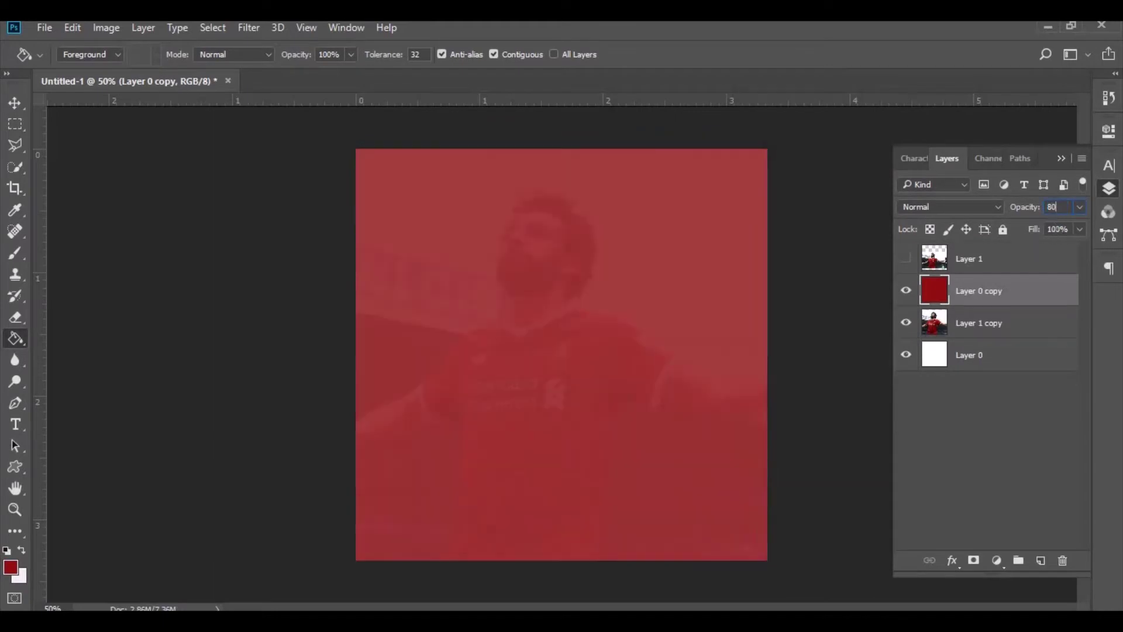
Give the red layer a Darken inner shadow with distance 53, choke 56 and size 131.
{"action": "right_click", "coordinate": [1001, 290]}
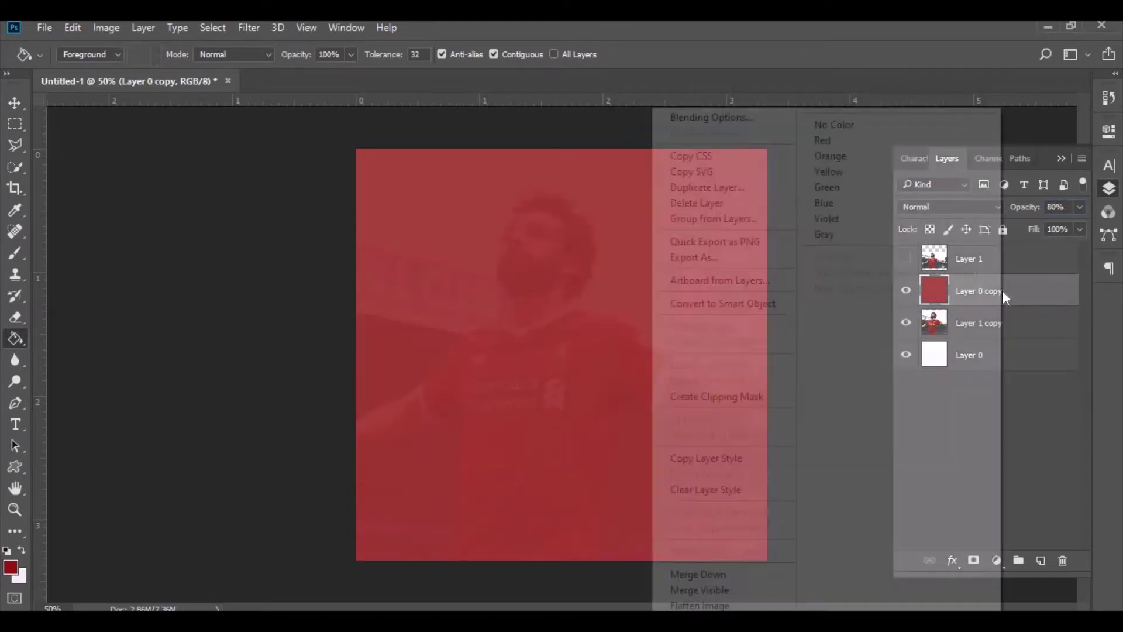
{"action": "left_click", "coordinate": [743, 121]}
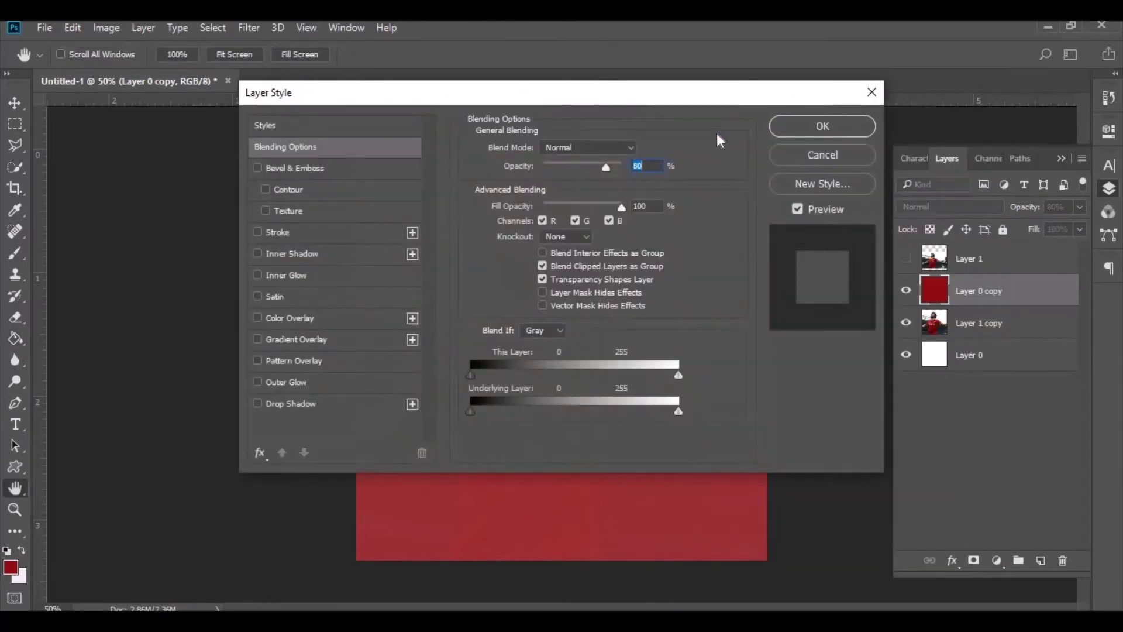
{"action": "left_click", "coordinate": [347, 254]}
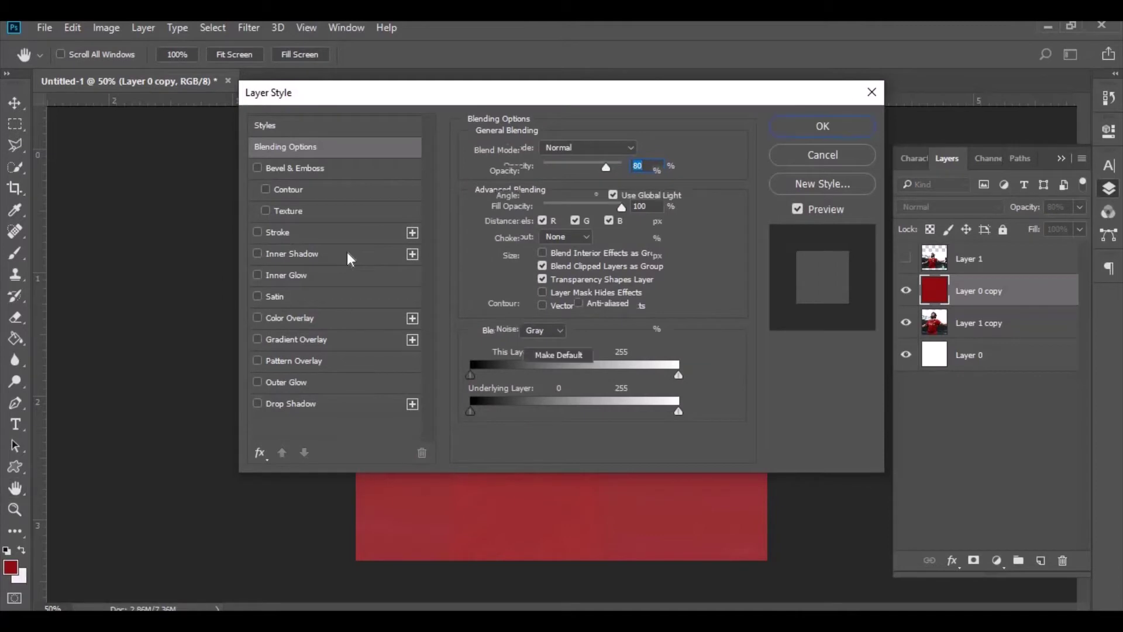
{"action": "left_click", "coordinate": [608, 149]}
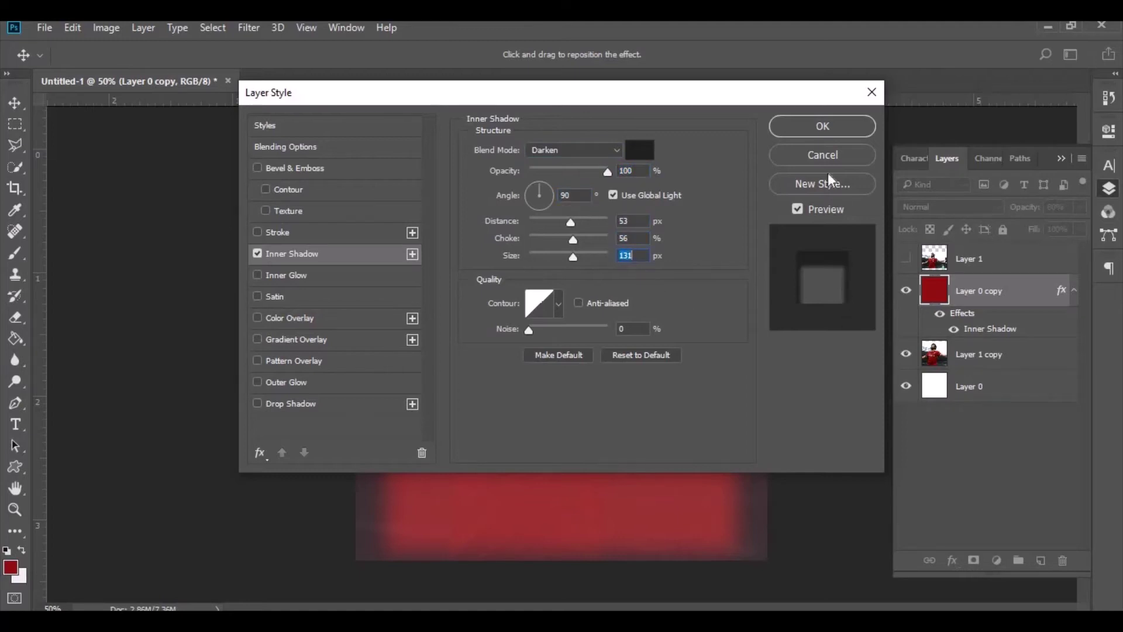
{"action": "left_click", "coordinate": [806, 127]}
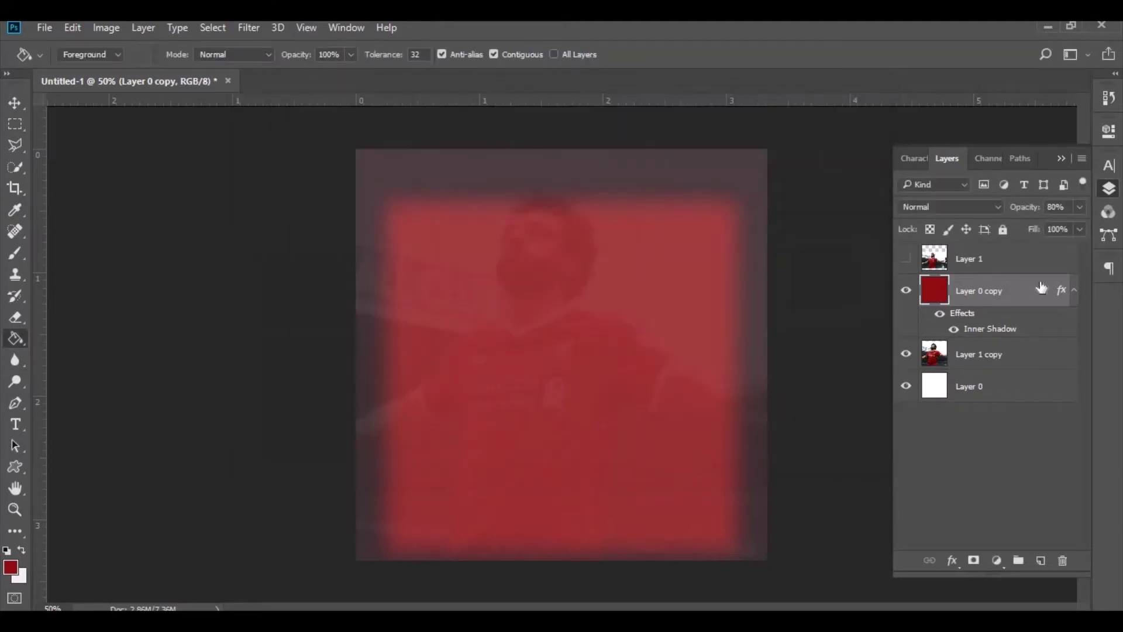
{"action": "left_click", "coordinate": [1075, 291]}
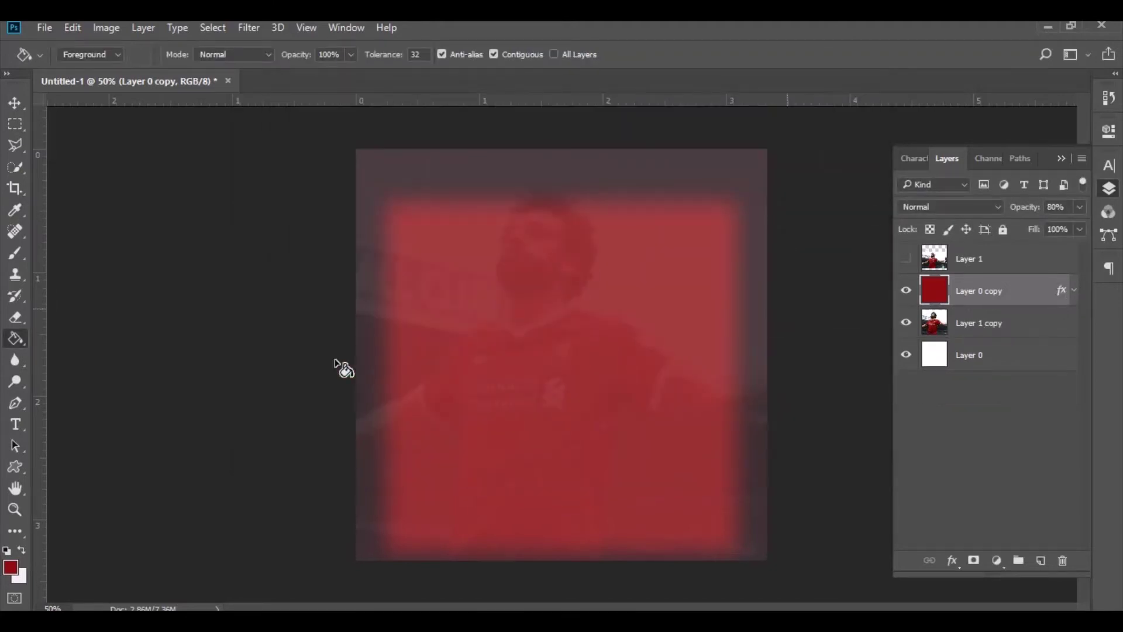
Type '11' on the canvas and set it in the Almonte font.
{"action": "left_click", "coordinate": [9, 429]}
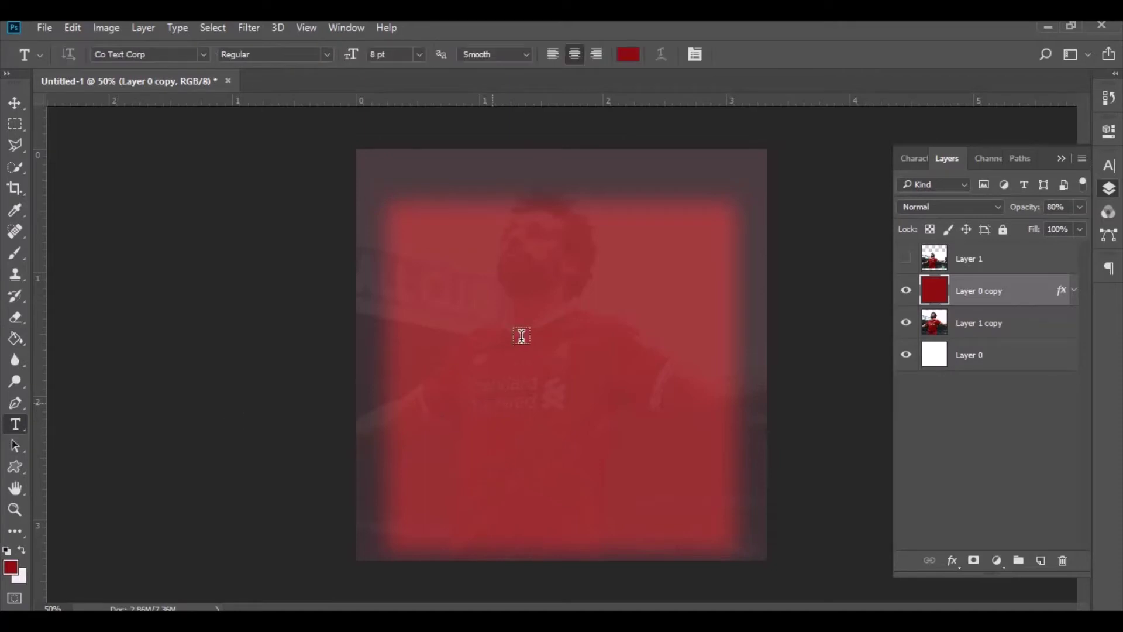
{"action": "left_click", "coordinate": [554, 326]}
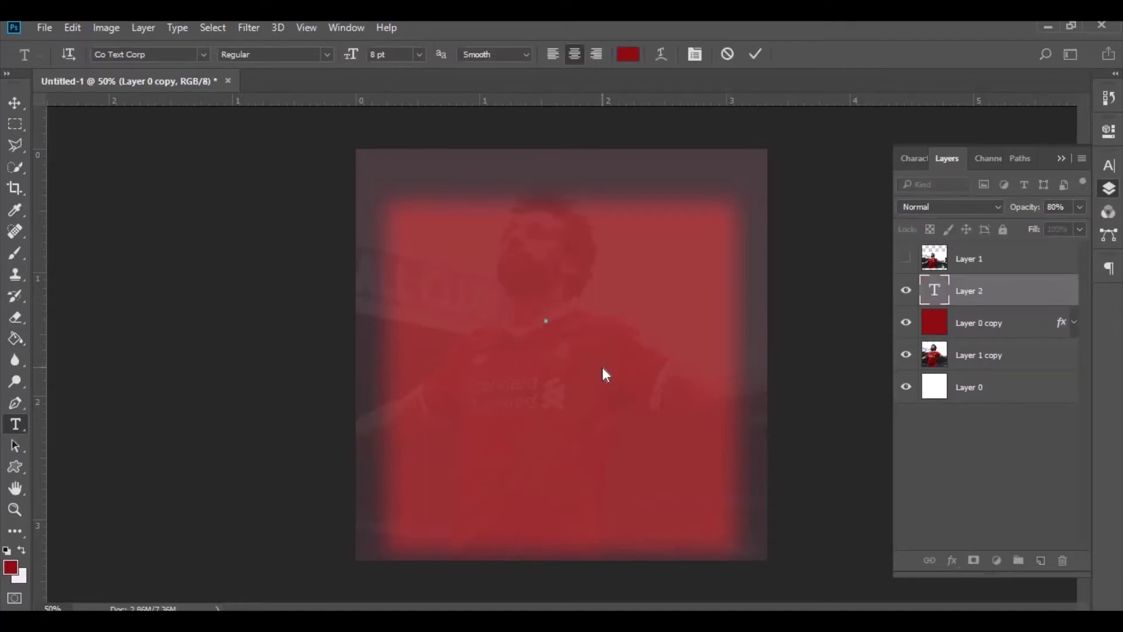
{"action": "type", "text": "1 1"}
{"action": "key", "text": "ctrl+a"}
{"action": "left_click", "coordinate": [1107, 168]}
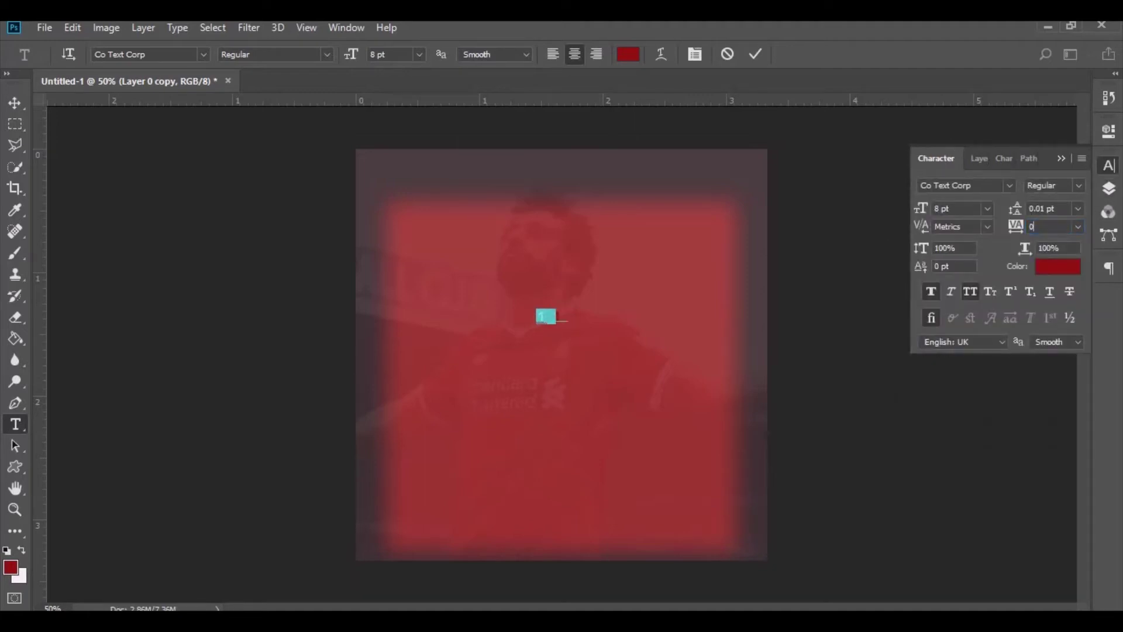
{"action": "left_click", "coordinate": [204, 54]}
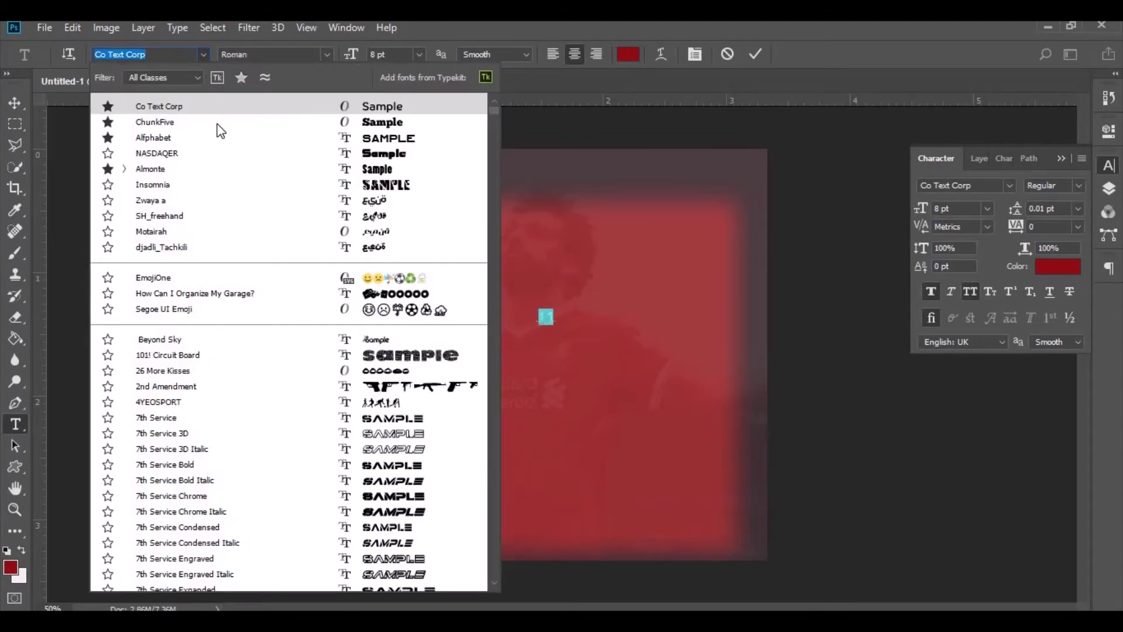
{"action": "left_click", "coordinate": [213, 169]}
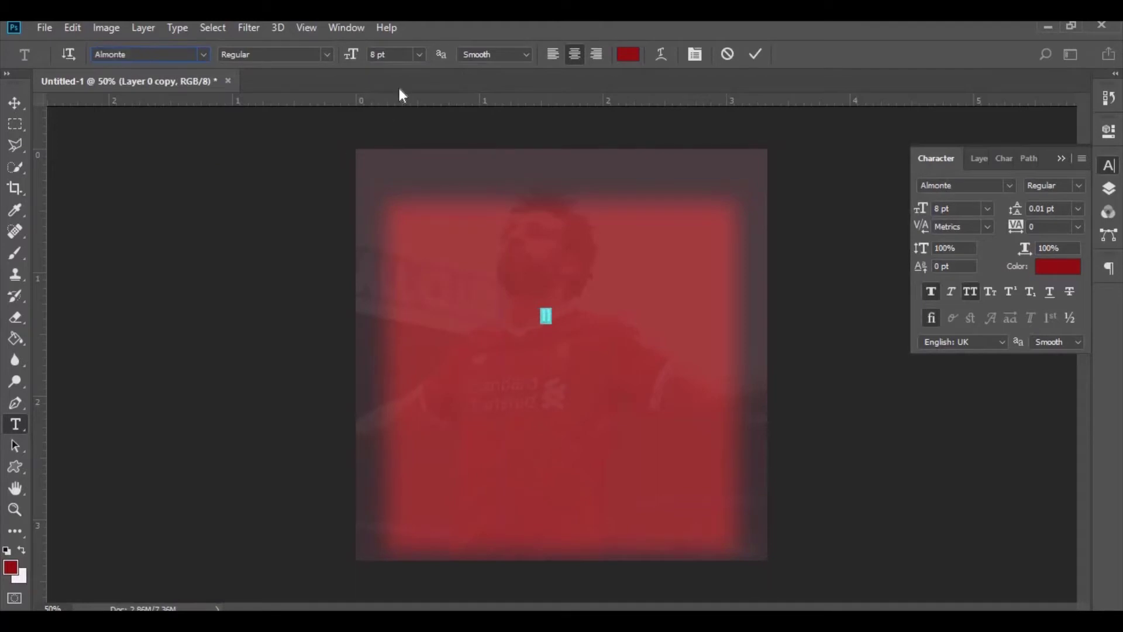
Enlarge the 11 to about 110 pt and move it into the upper centre.
{"action": "left_click", "coordinate": [419, 54]}
{"action": "left_click", "coordinate": [440, 367]}
{"action": "left_click", "coordinate": [419, 55]}
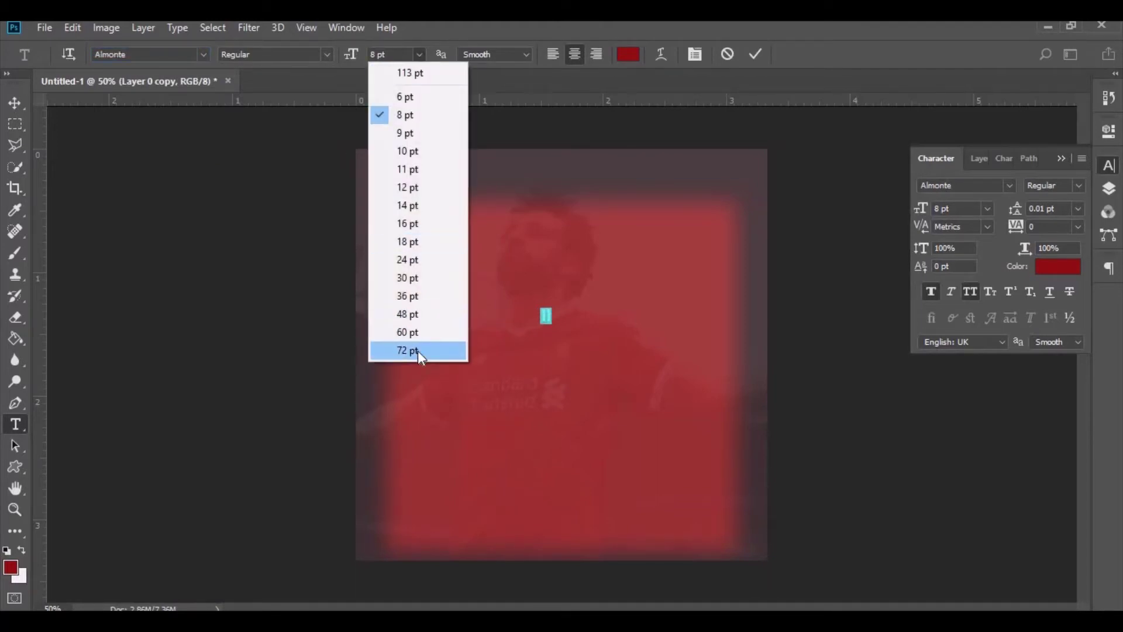
{"action": "left_click", "coordinate": [417, 349]}
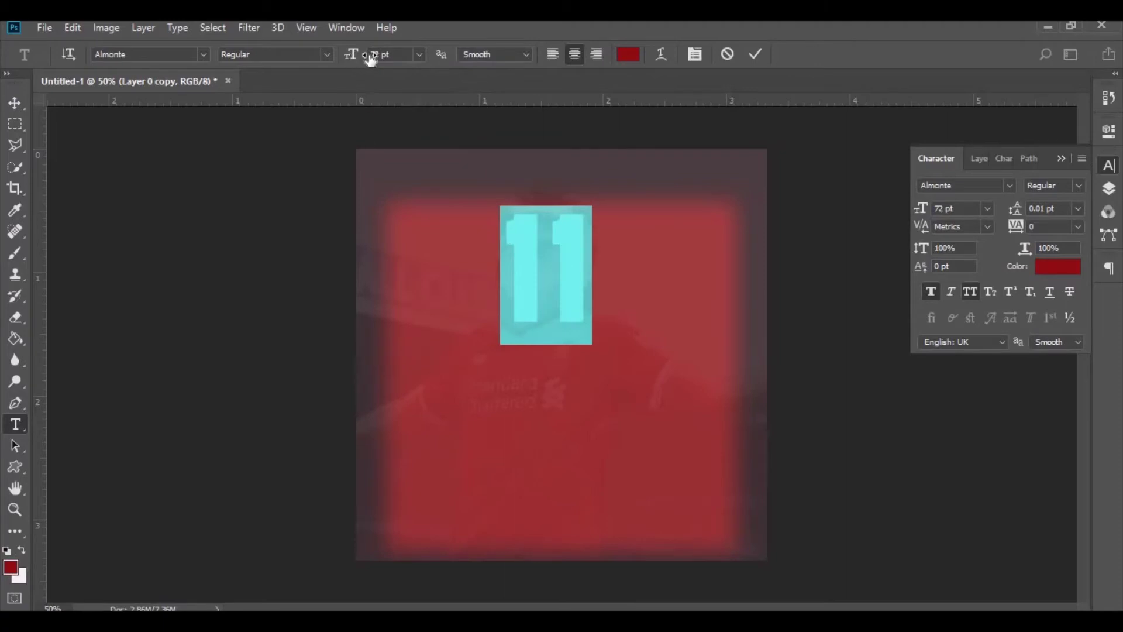
{"action": "left_click_drag", "start_coordinate": [357, 59], "coordinate": [368, 56]}
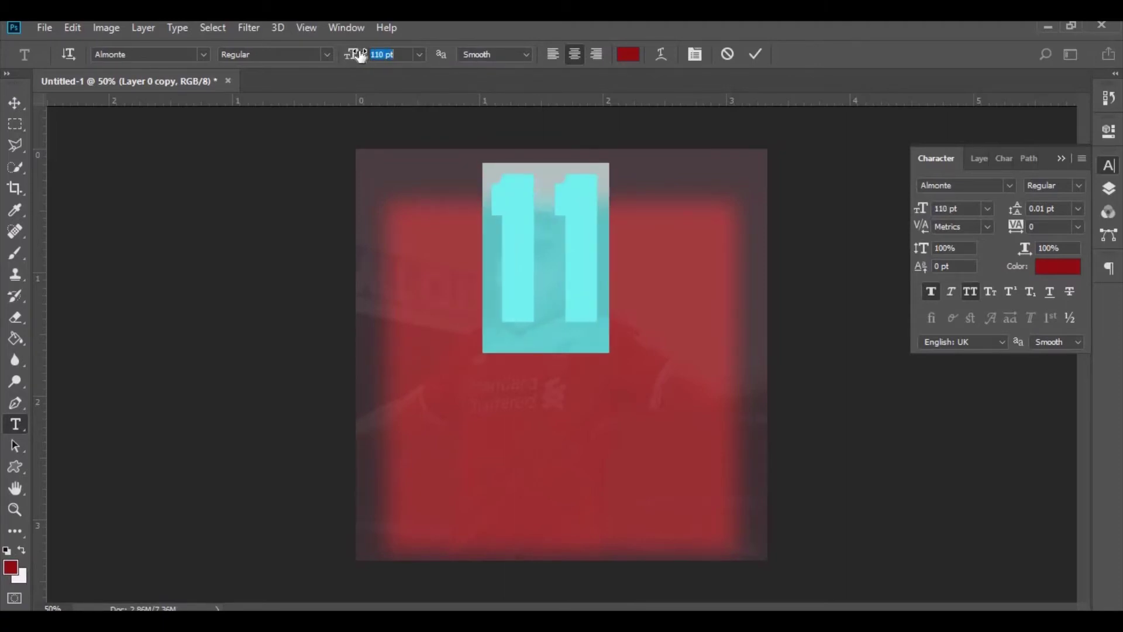
{"action": "left_click", "coordinate": [15, 102]}
{"action": "mouse_move", "coordinate": [579, 257]}
{"action": "left_mouse_down"}
{"action": "mouse_move", "coordinate": [586, 293]}
{"action": "mouse_move", "coordinate": [576, 340]}
{"action": "left_mouse_up"}
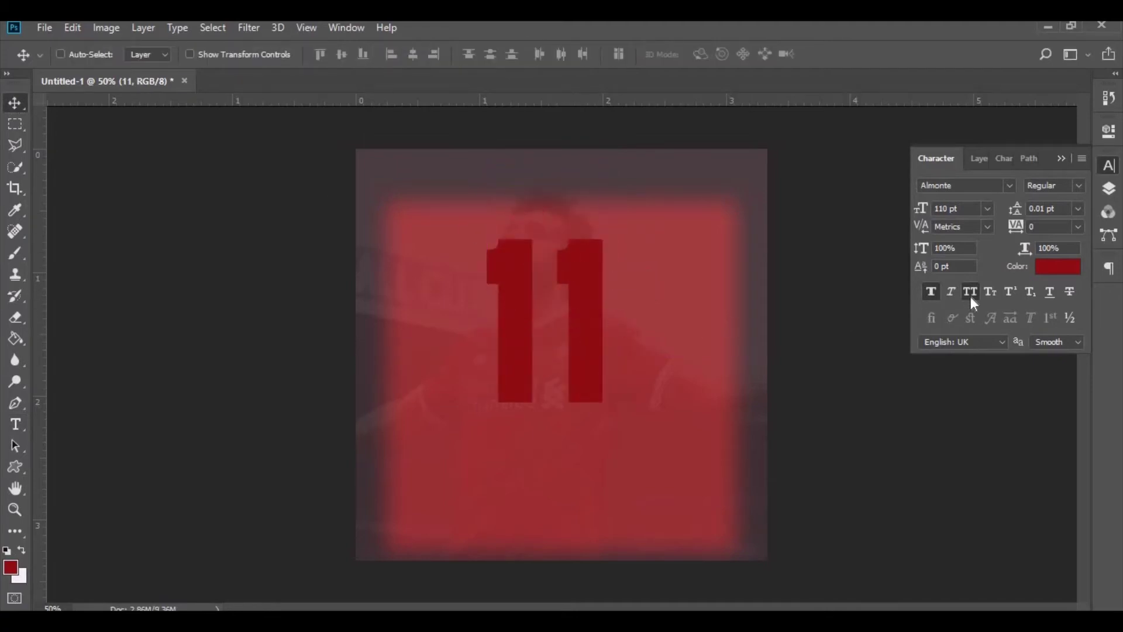
Slightly thin the 11, show the player photo Layer 1, raise it and set Luminosity blending.
{"action": "left_click", "coordinate": [934, 293]}
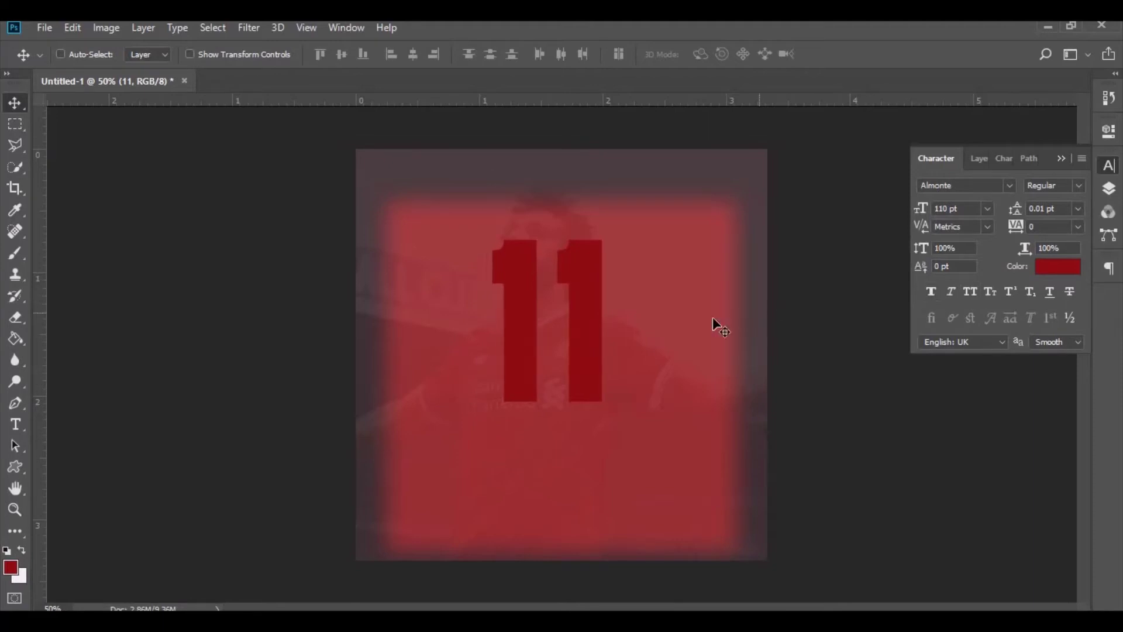
{"action": "left_click", "coordinate": [1108, 190]}
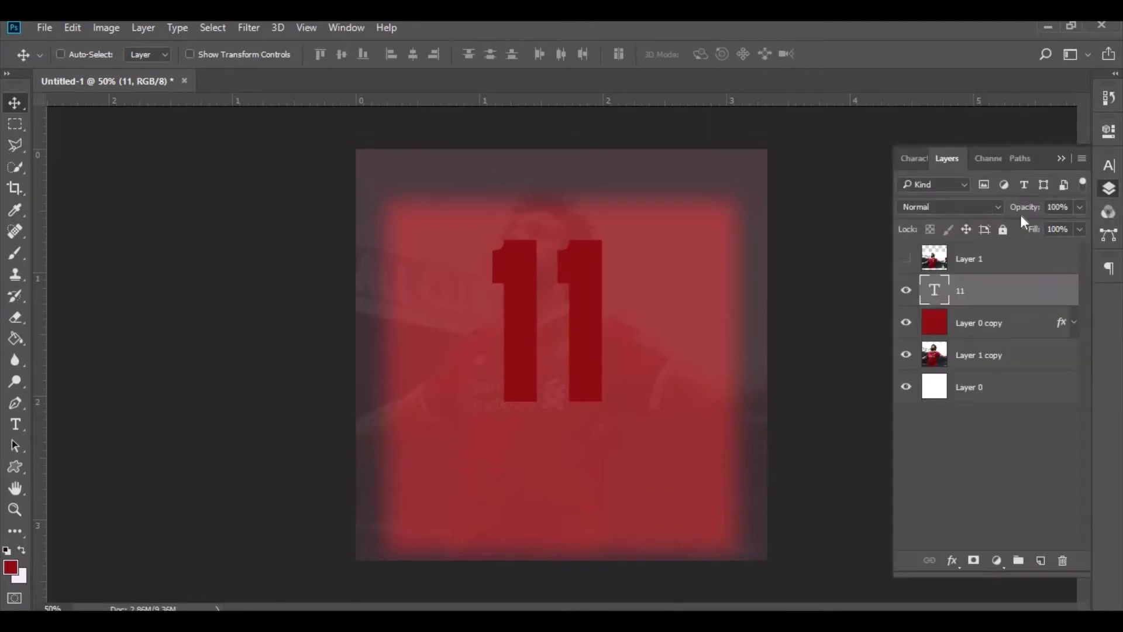
{"action": "left_click", "coordinate": [906, 258]}
{"action": "left_click", "coordinate": [969, 261]}
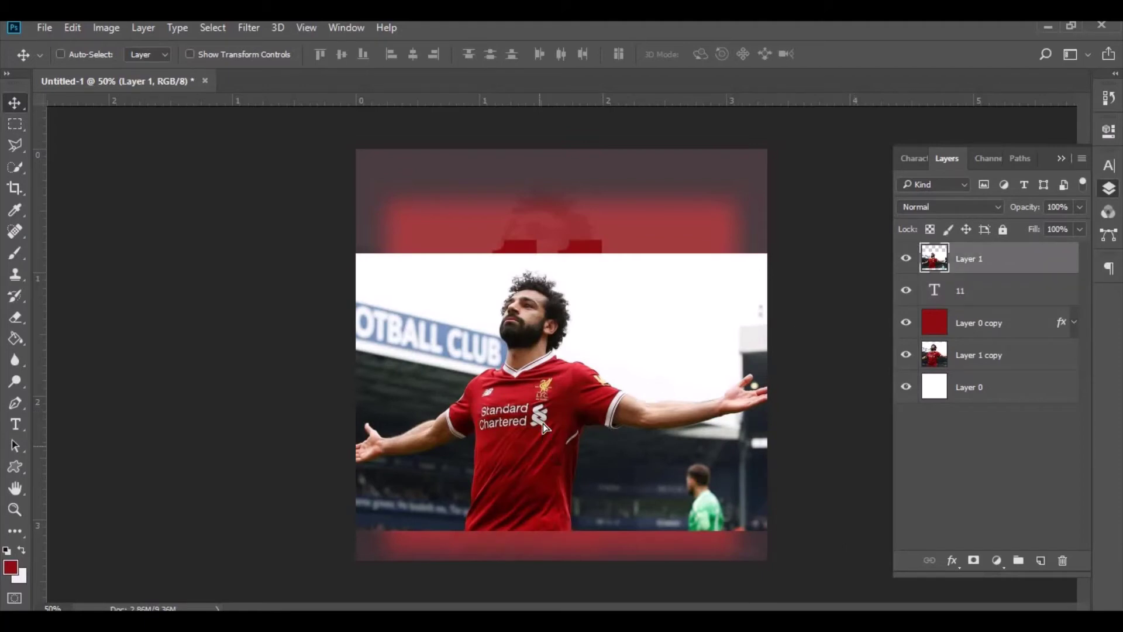
{"action": "left_click_drag", "start_coordinate": [543, 423], "coordinate": [543, 366]}
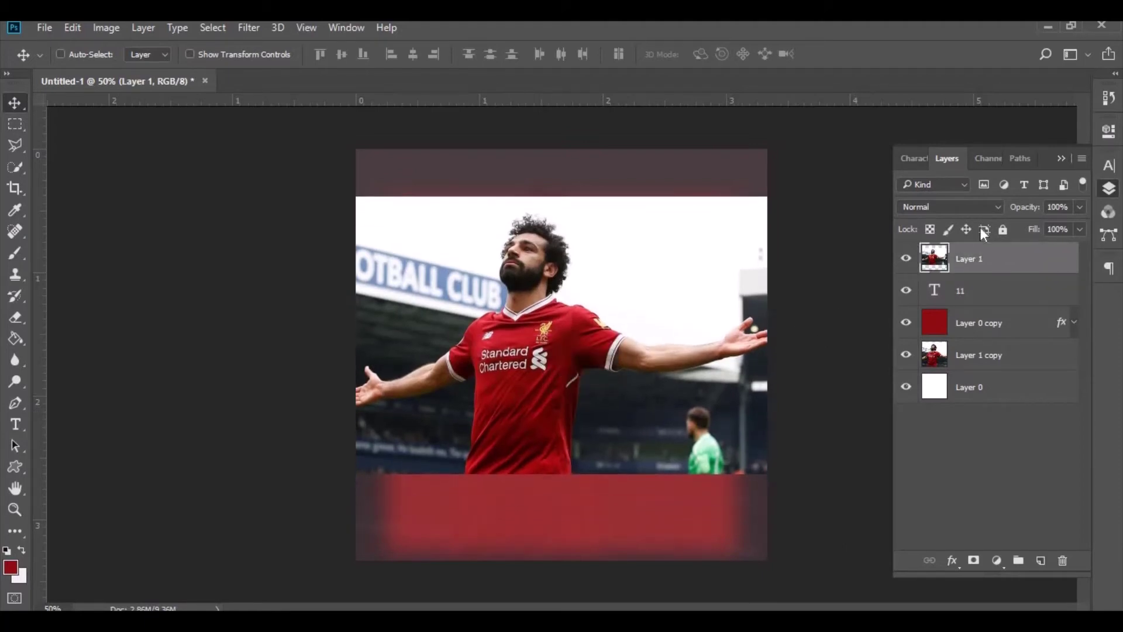
{"action": "left_click", "coordinate": [995, 206]}
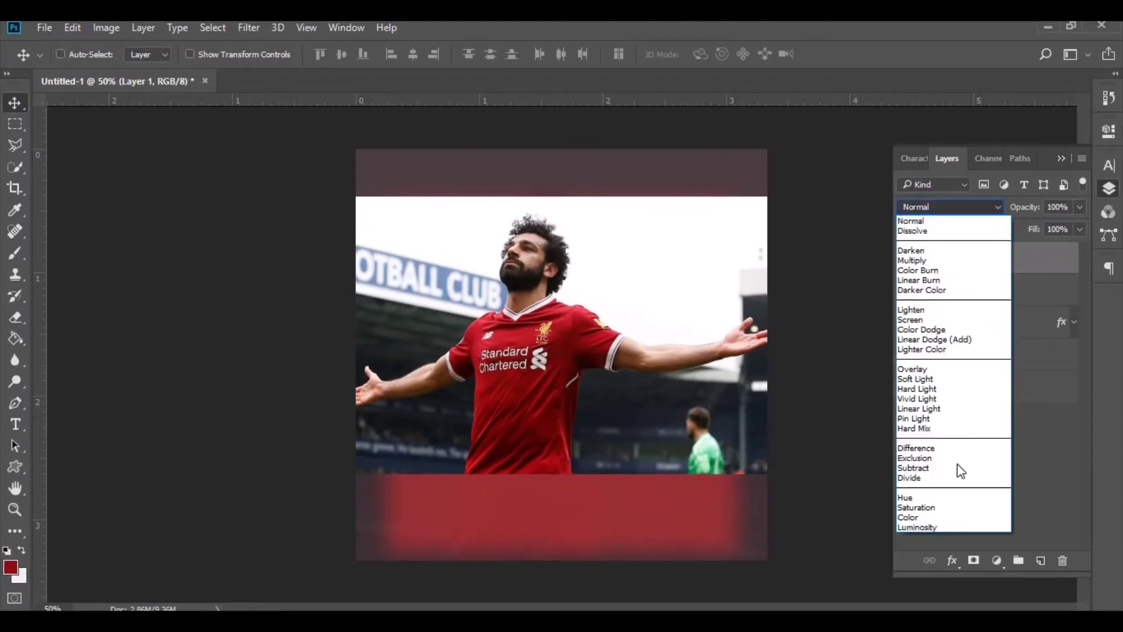
{"action": "left_click", "coordinate": [941, 524]}
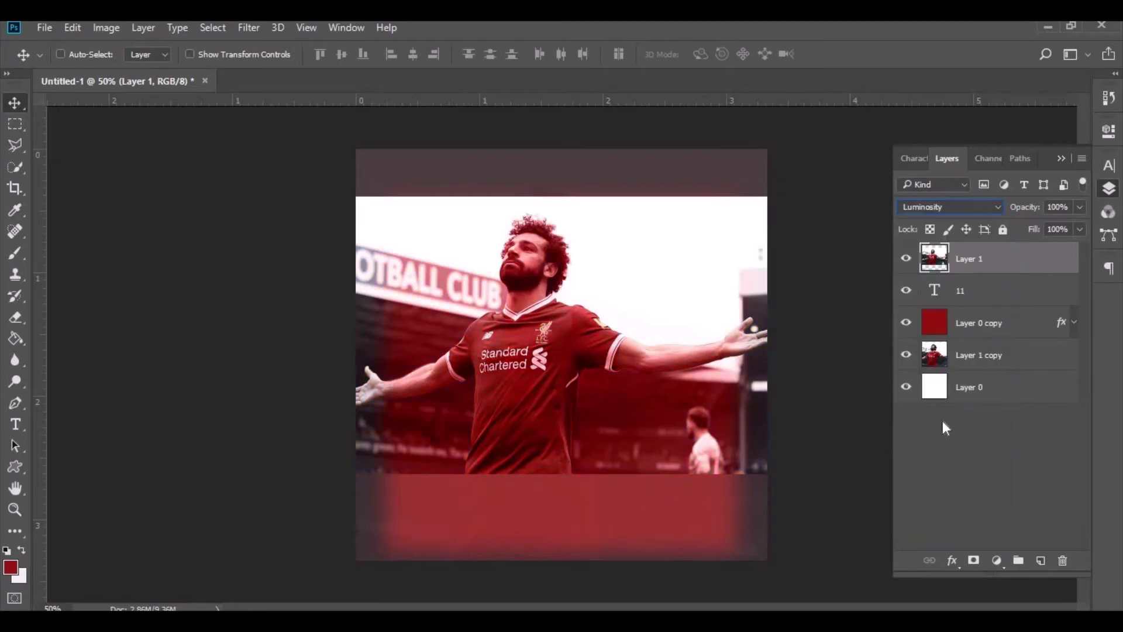
Clip the photo inside the 11, reposition it and scale it to about 106%.
{"action": "right_click", "coordinate": [970, 254]}
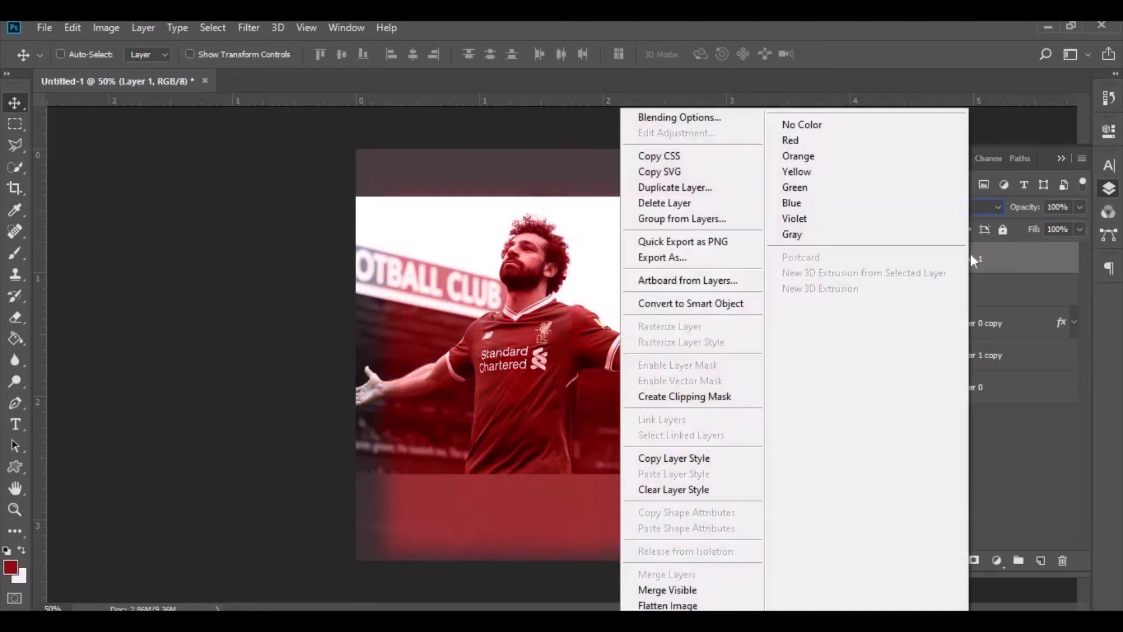
{"action": "left_click", "coordinate": [700, 398]}
{"action": "left_click_drag", "start_coordinate": [640, 388], "coordinate": [656, 397]}
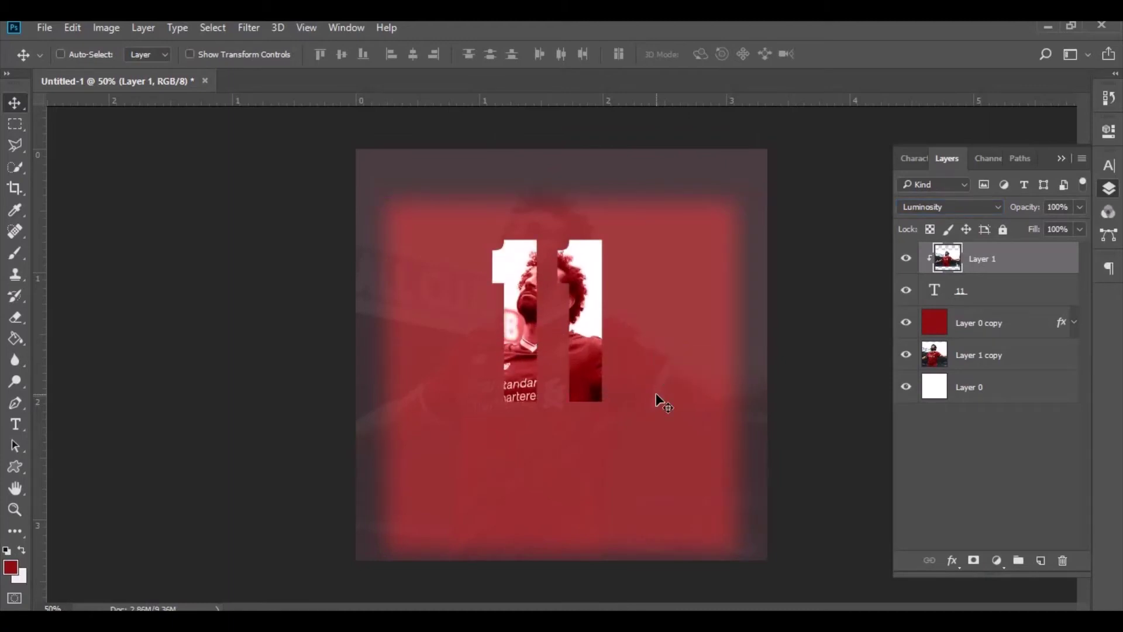
{"action": "key", "text": "ctrl+t"}
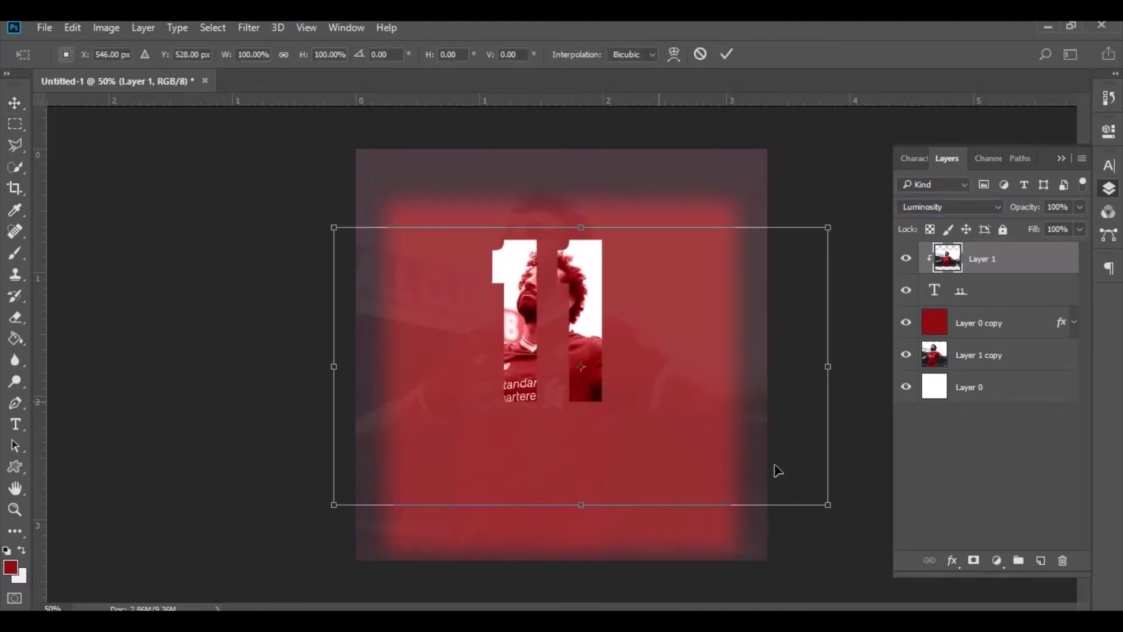
{"action": "left_click_drag", "start_coordinate": [824, 507], "coordinate": [841, 512]}
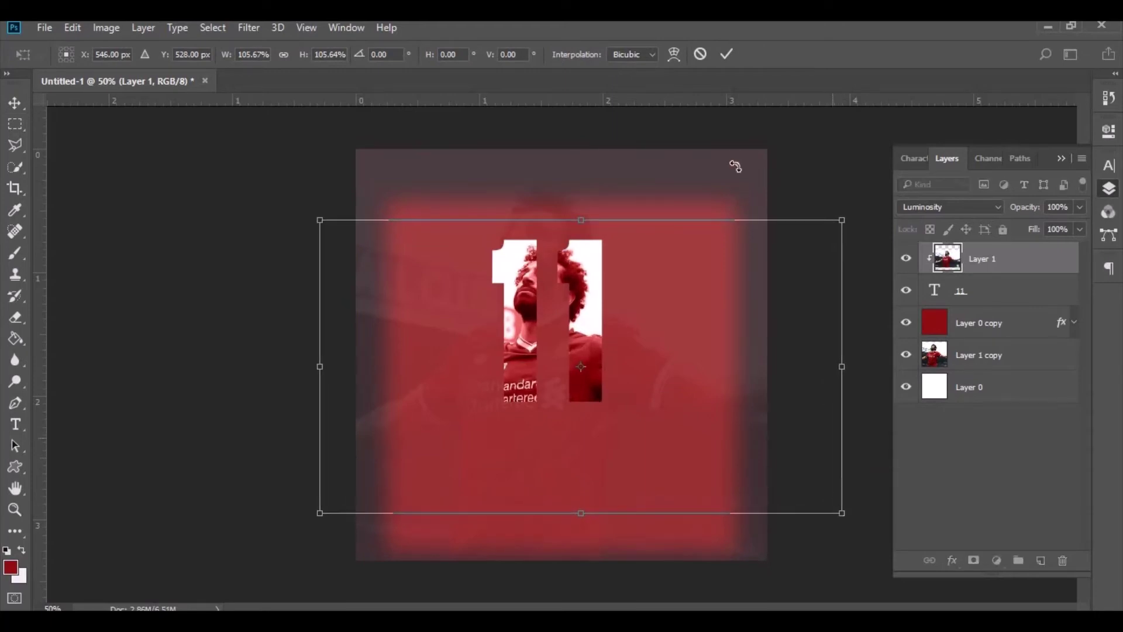
Commit the photo resize, type 'Salah' below the 11 and set it in ChunkFive.
{"action": "left_click", "coordinate": [725, 55]}
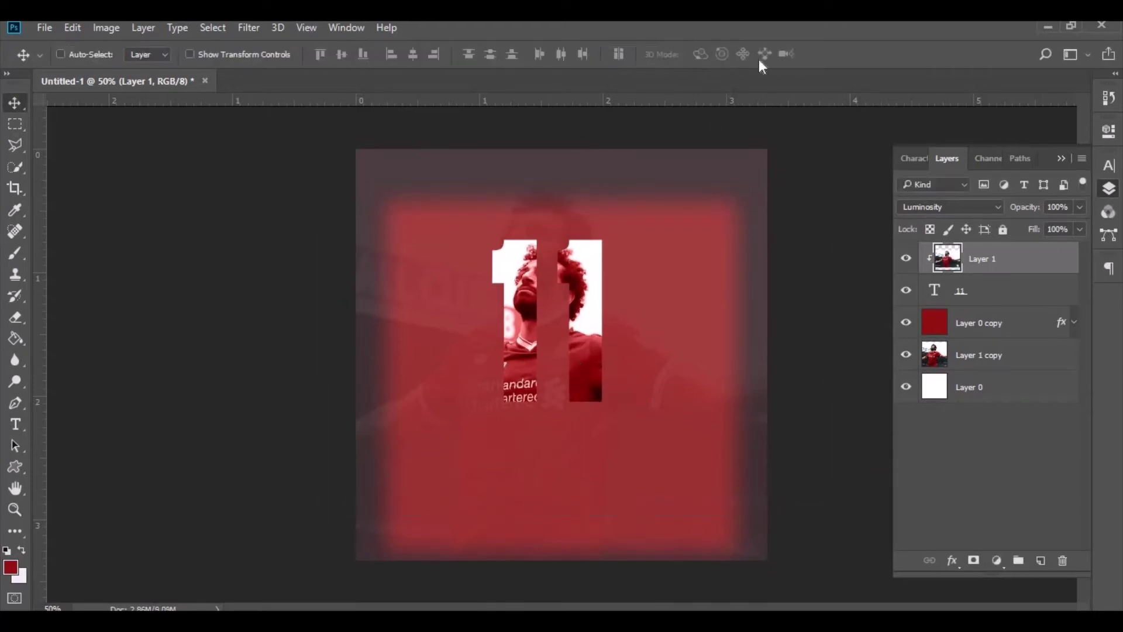
{"action": "left_click", "coordinate": [15, 424]}
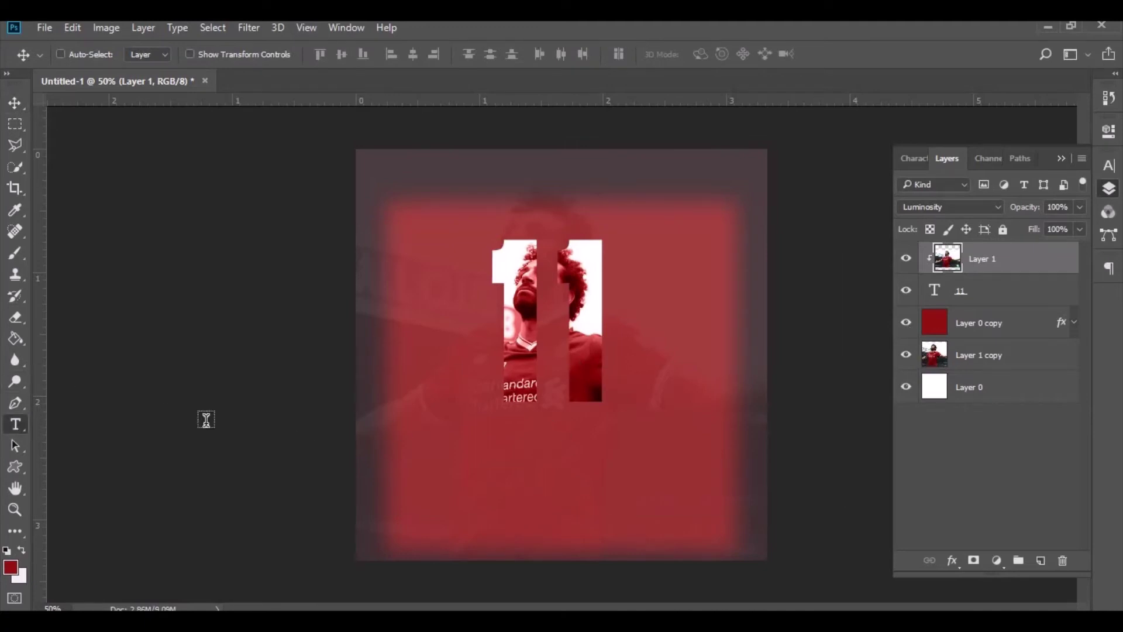
{"action": "left_click", "coordinate": [537, 478]}
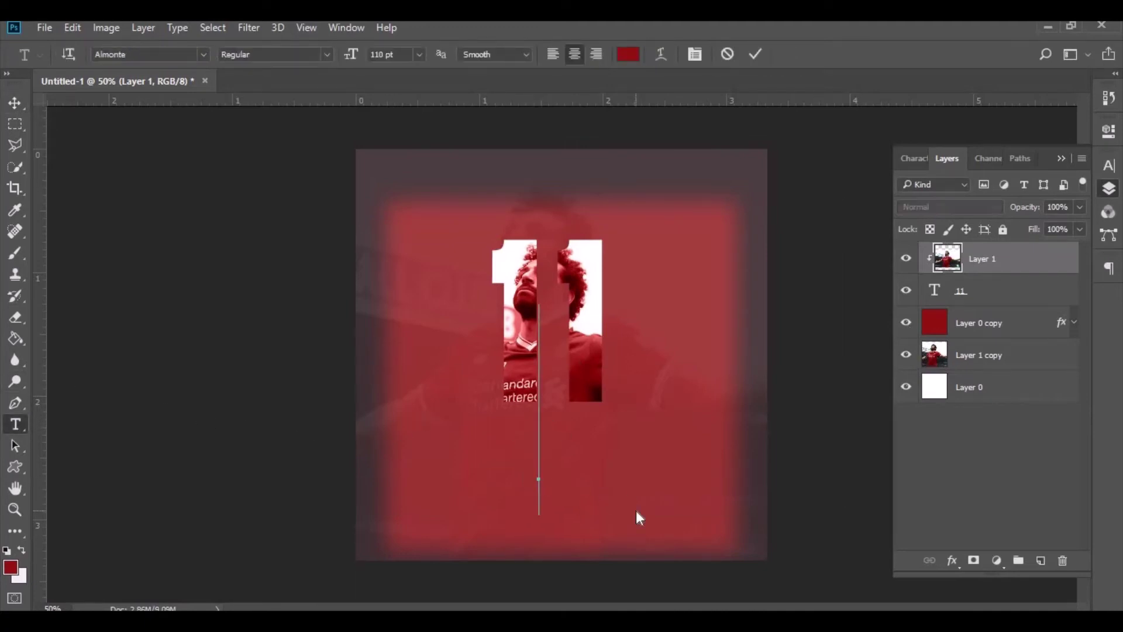
{"action": "type", "text": "Sa"}
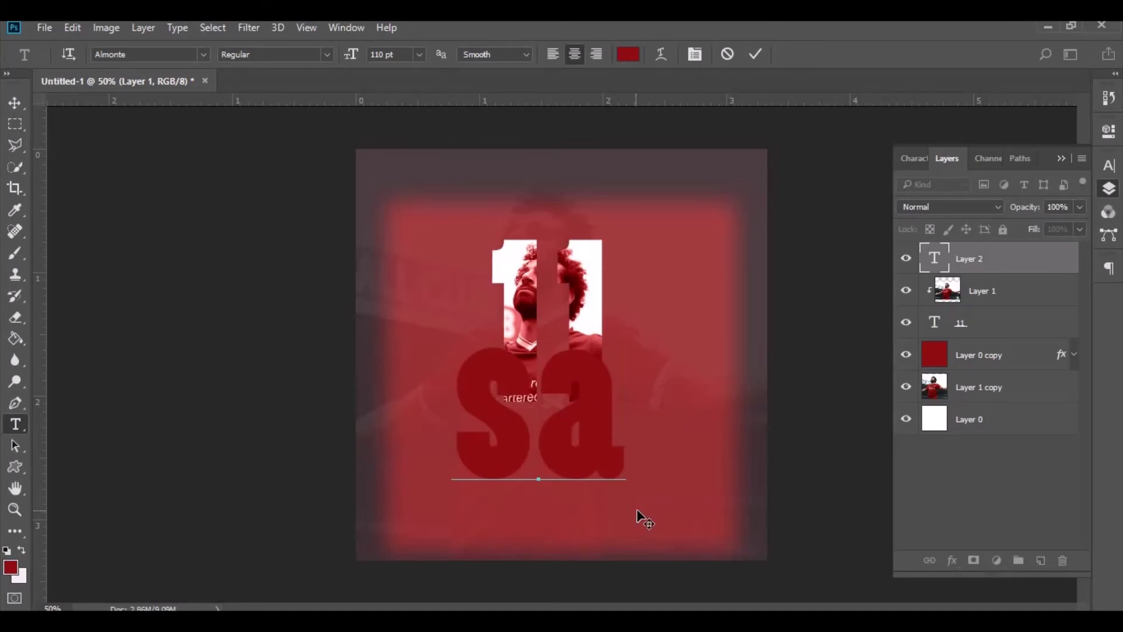
{"action": "type", "text": "lah"}
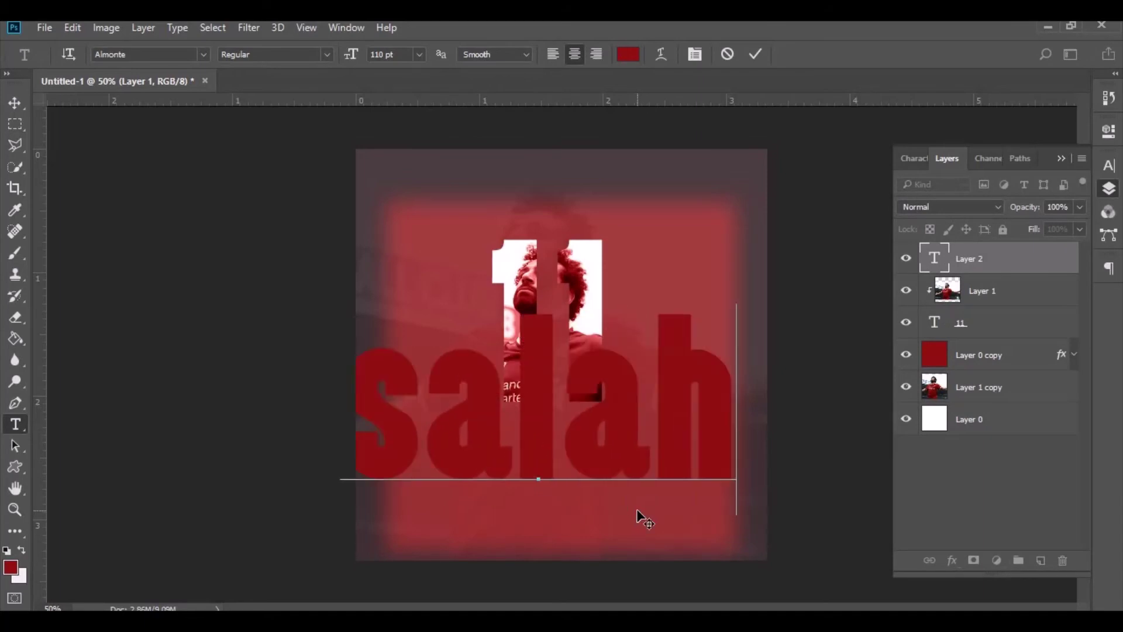
{"action": "key", "text": "ctrl+a"}
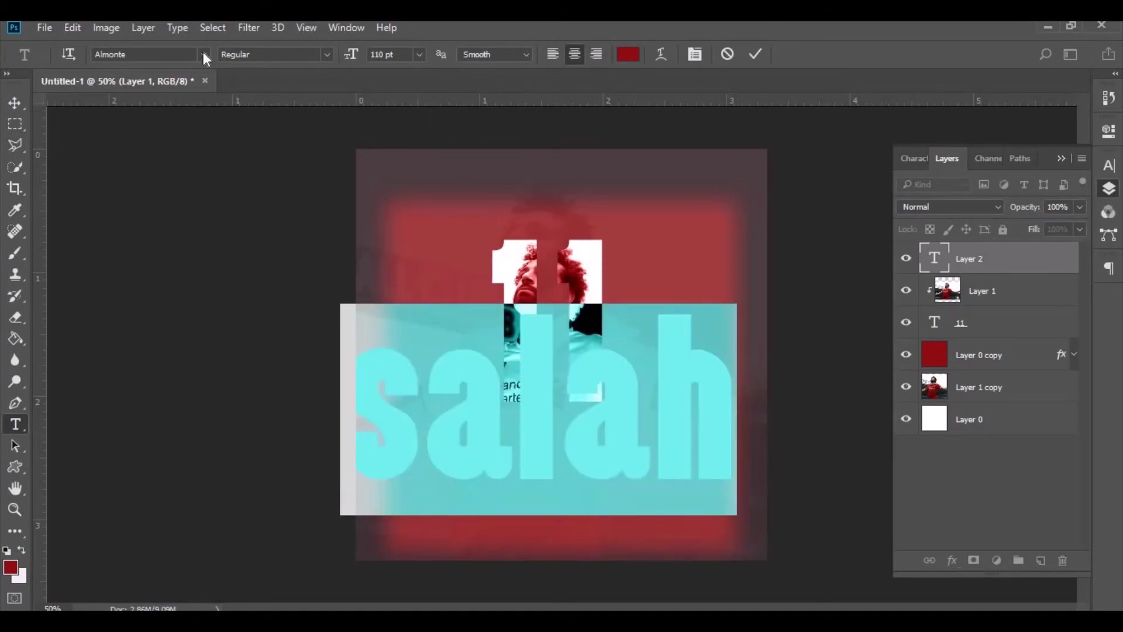
{"action": "left_click", "coordinate": [204, 54]}
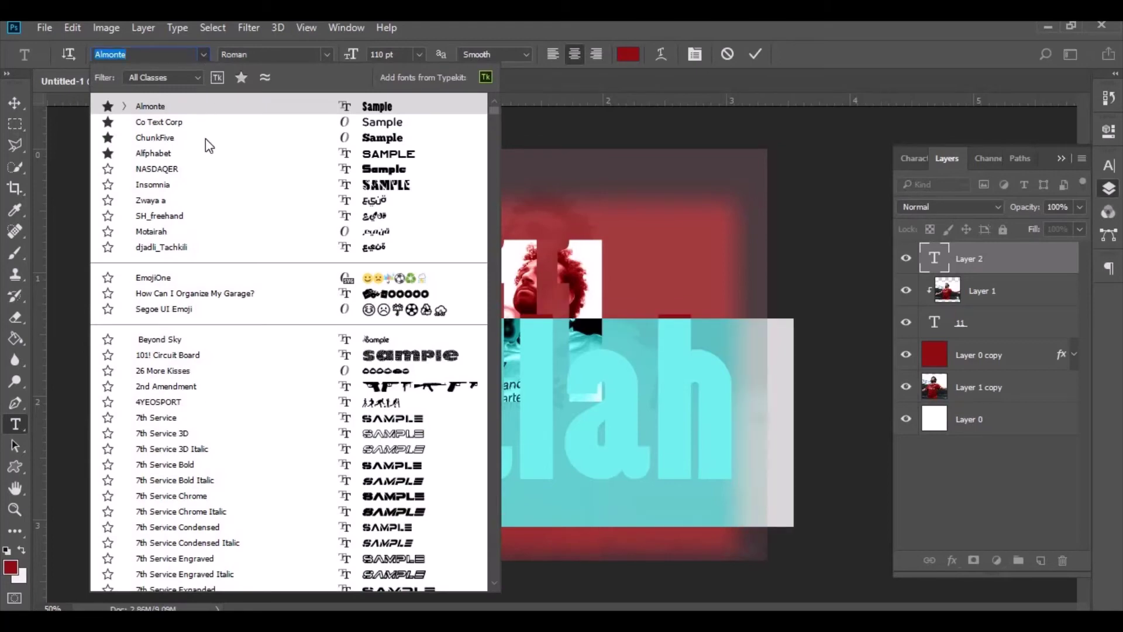
{"action": "left_click", "coordinate": [205, 139]}
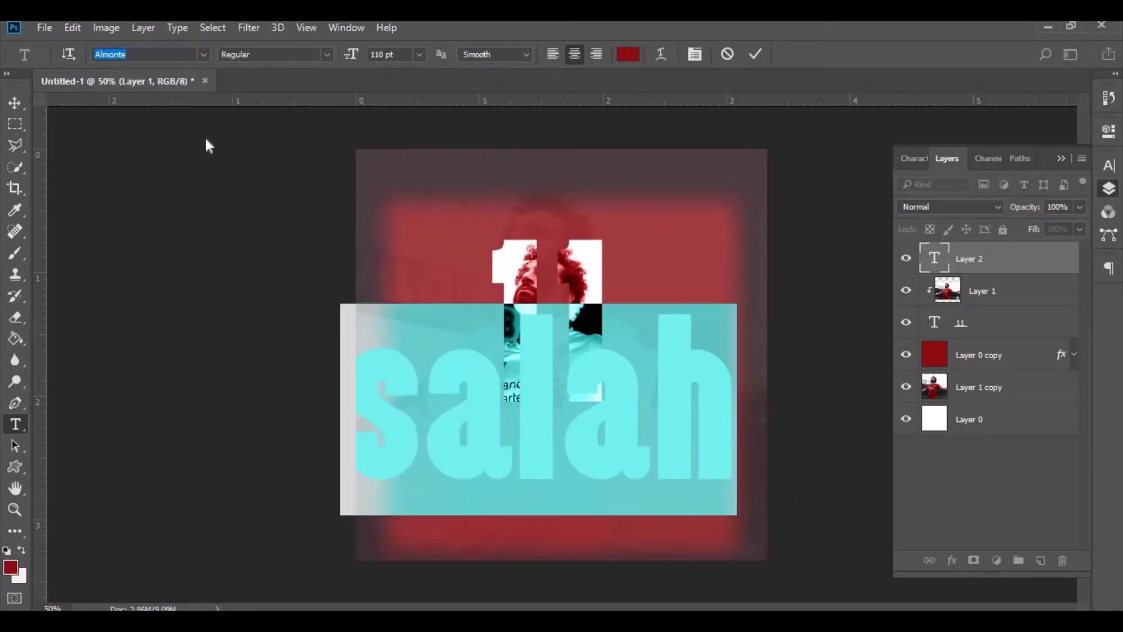
Capitalise the first S of the title and reduce the whole word to 48 pt.
{"action": "left_click", "coordinate": [420, 54]}
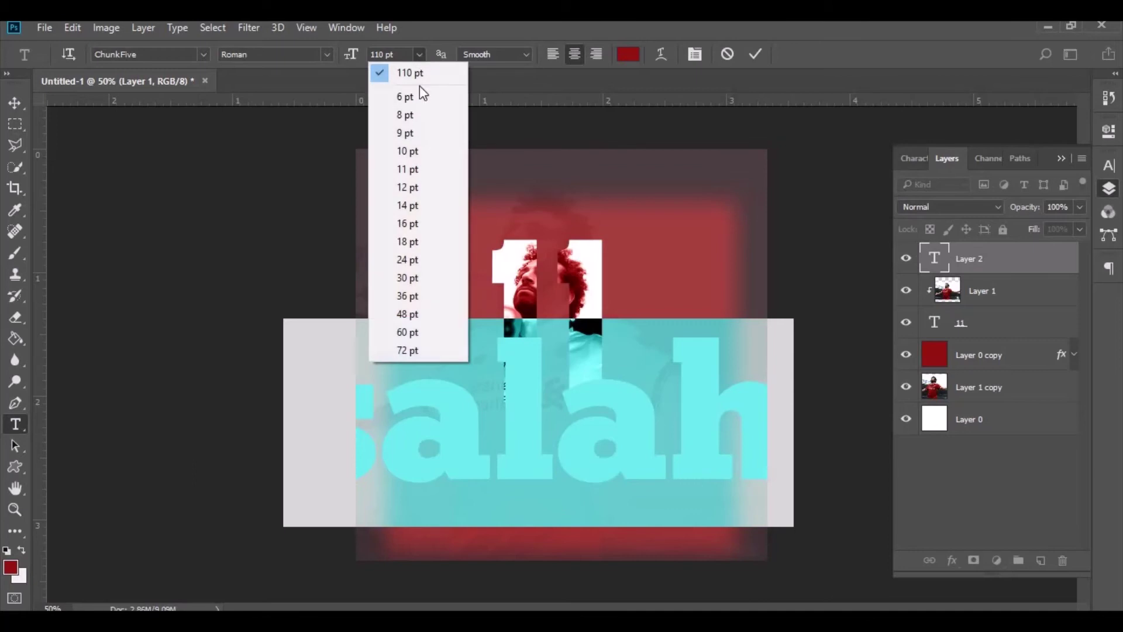
{"action": "left_click", "coordinate": [434, 349]}
{"action": "left_click_drag", "start_coordinate": [434, 458], "coordinate": [383, 460]}
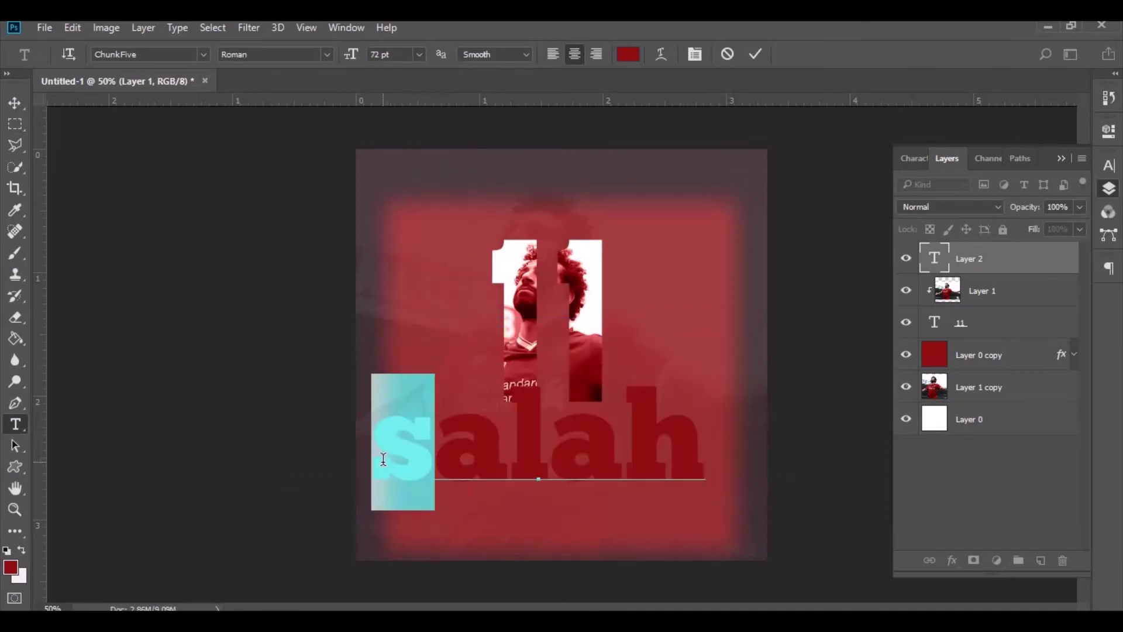
{"action": "type", "text": "S"}
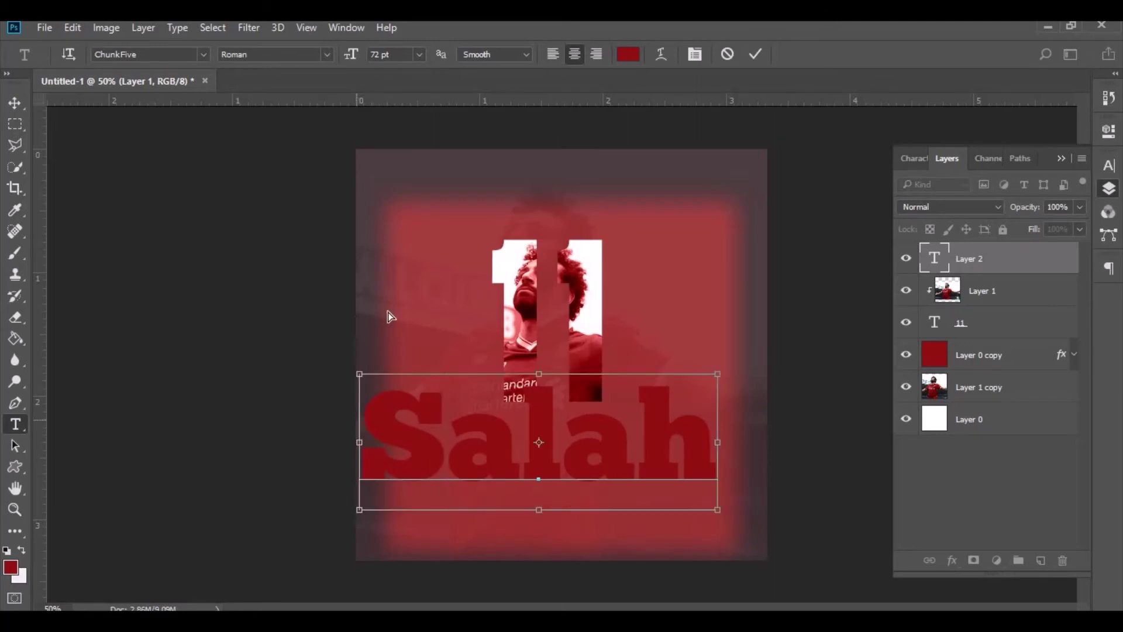
{"action": "key", "text": "ctrl+a"}
{"action": "left_click", "coordinate": [419, 54]}
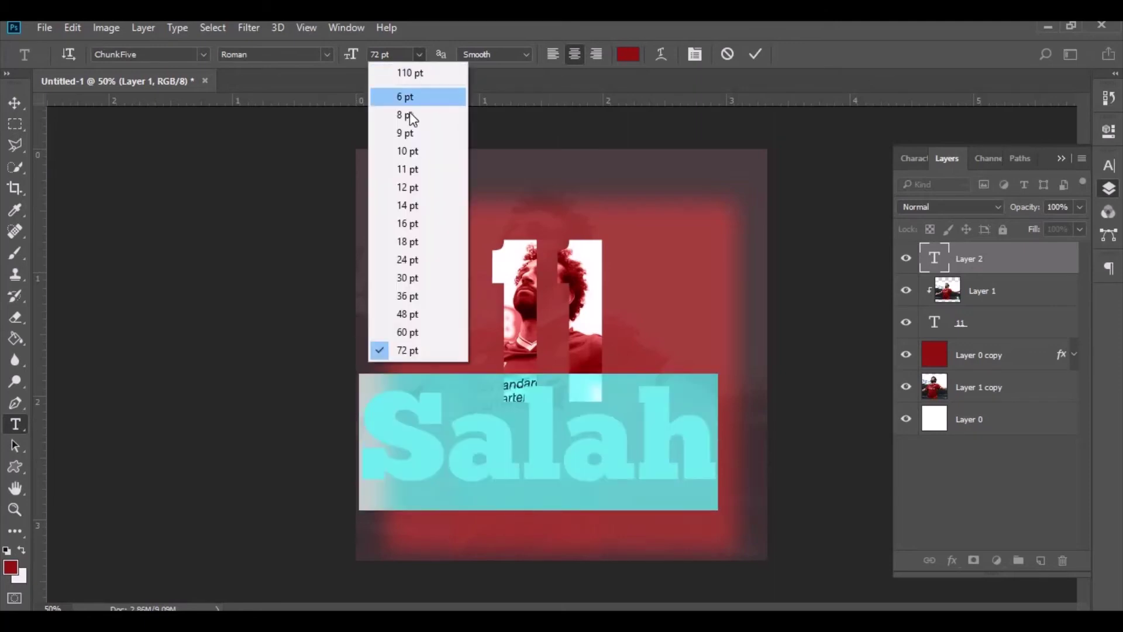
{"action": "left_click", "coordinate": [412, 314]}
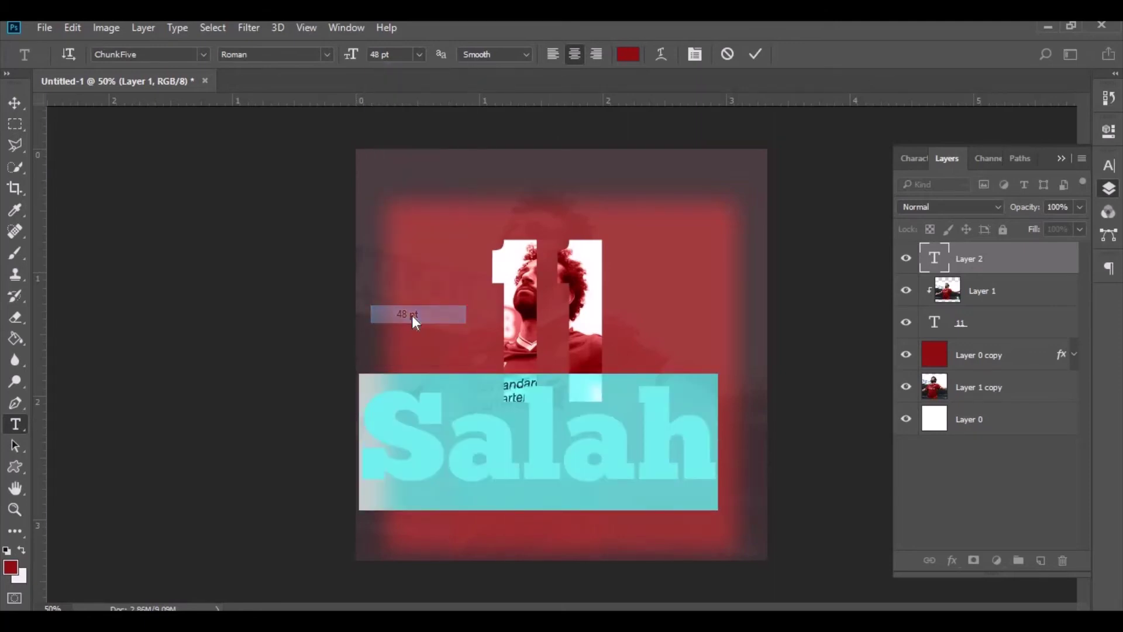
Recolour the Salah title dark maroon #2d1b20 and shift it slightly right.
{"action": "left_click", "coordinate": [628, 55]}
{"action": "type", "text": "4c3d41"}
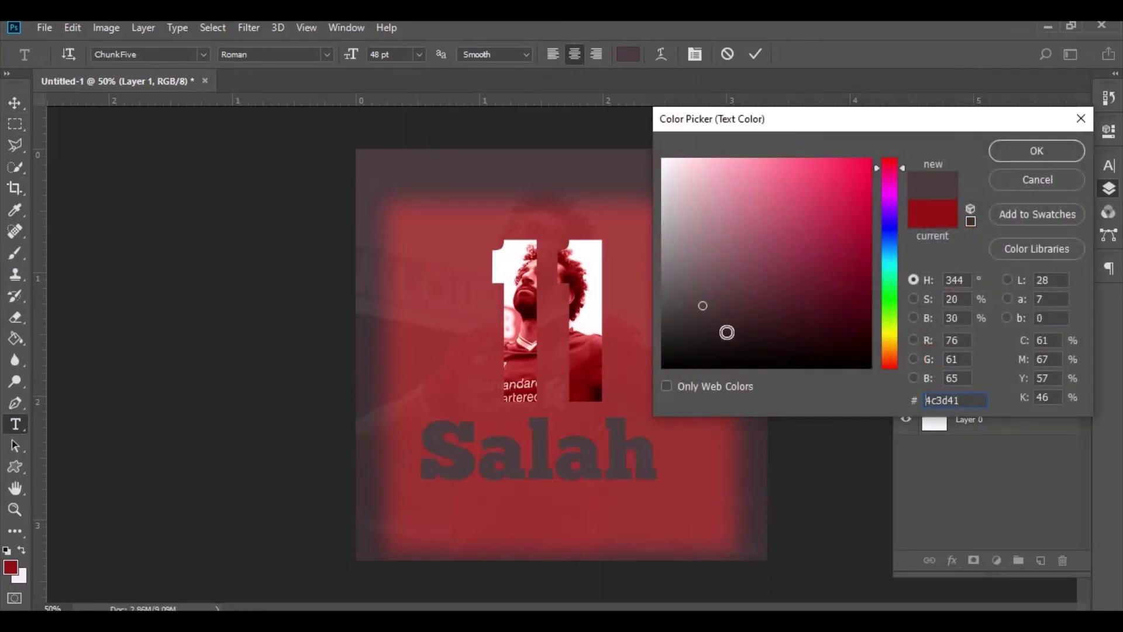
{"action": "left_click_drag", "start_coordinate": [727, 332], "coordinate": [744, 331]}
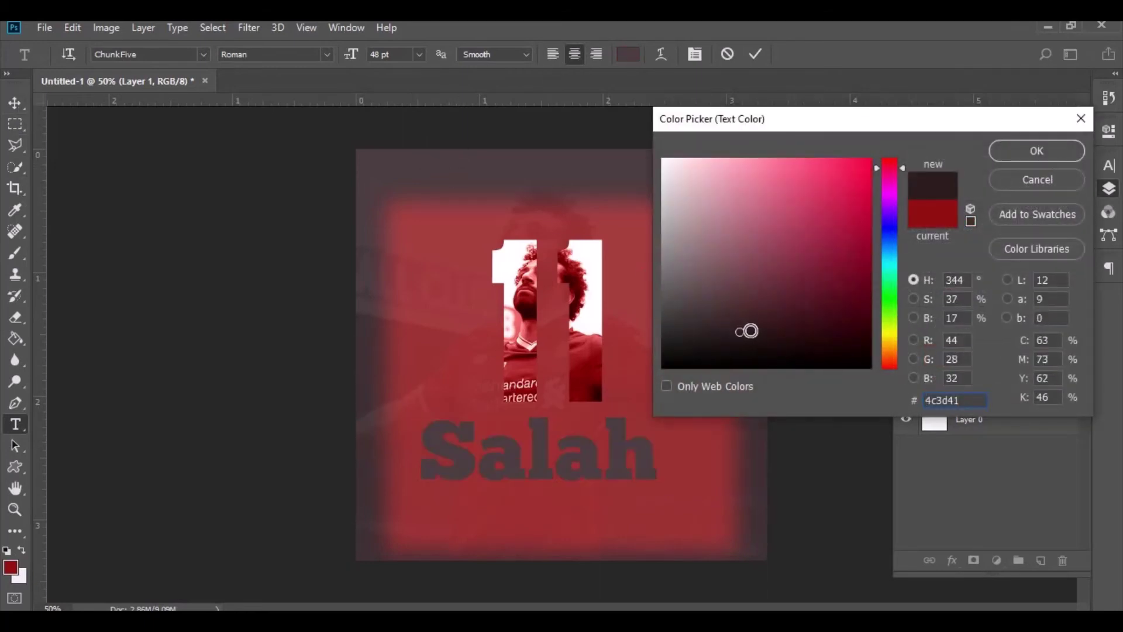
{"action": "left_click", "coordinate": [1025, 153]}
{"action": "left_click", "coordinate": [15, 102]}
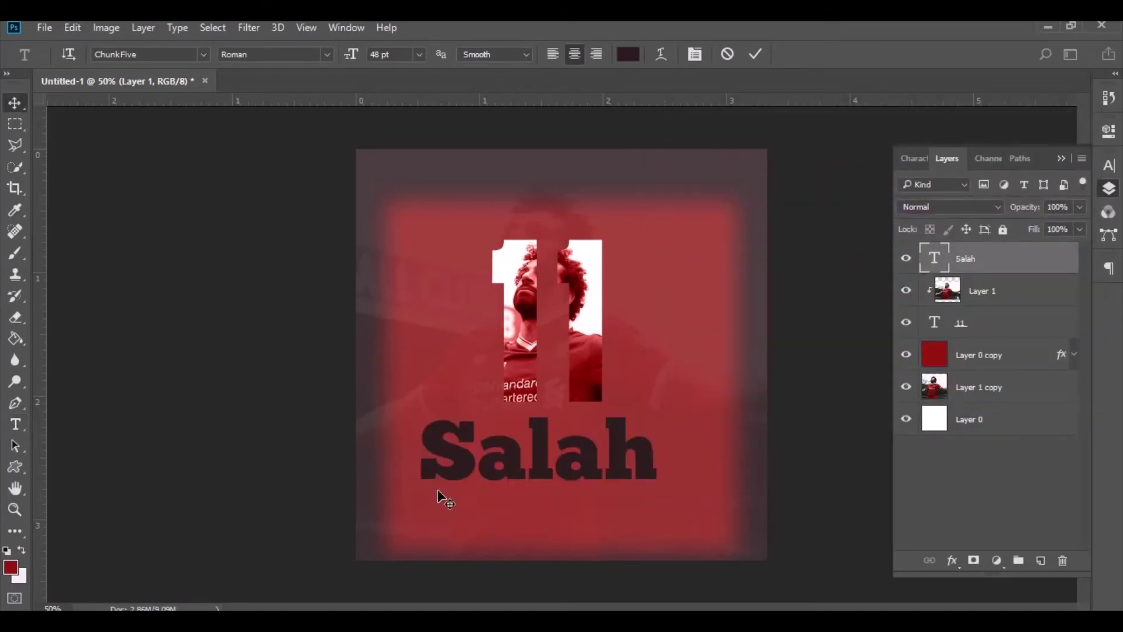
{"action": "left_click_drag", "start_coordinate": [492, 463], "coordinate": [512, 464]}
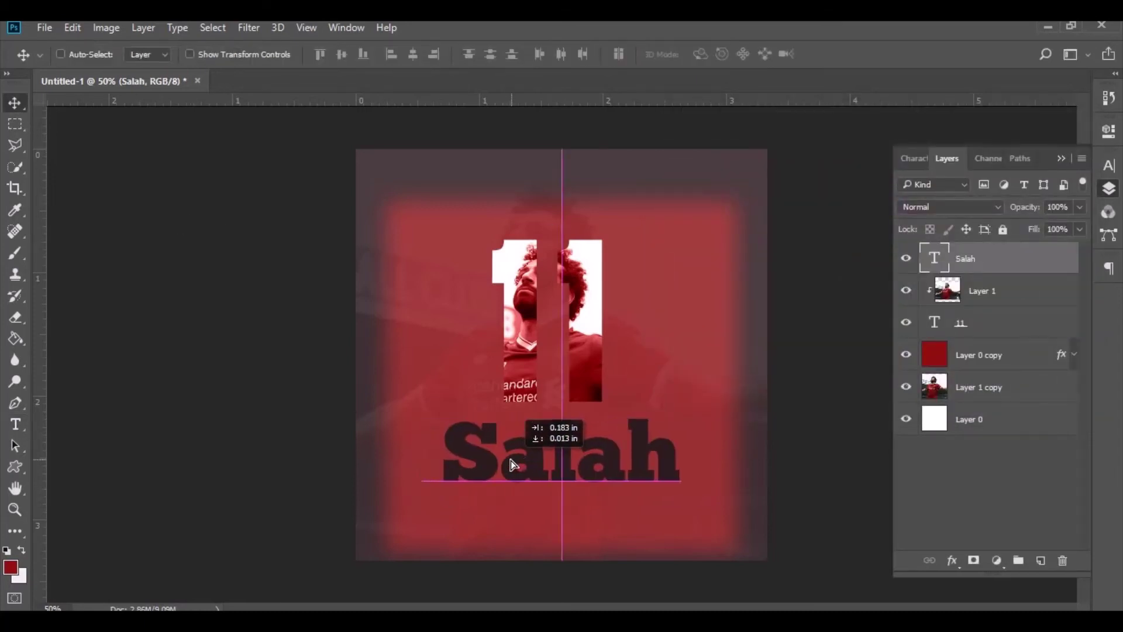
{"action": "left_click_drag", "start_coordinate": [510, 460], "coordinate": [509, 455]}
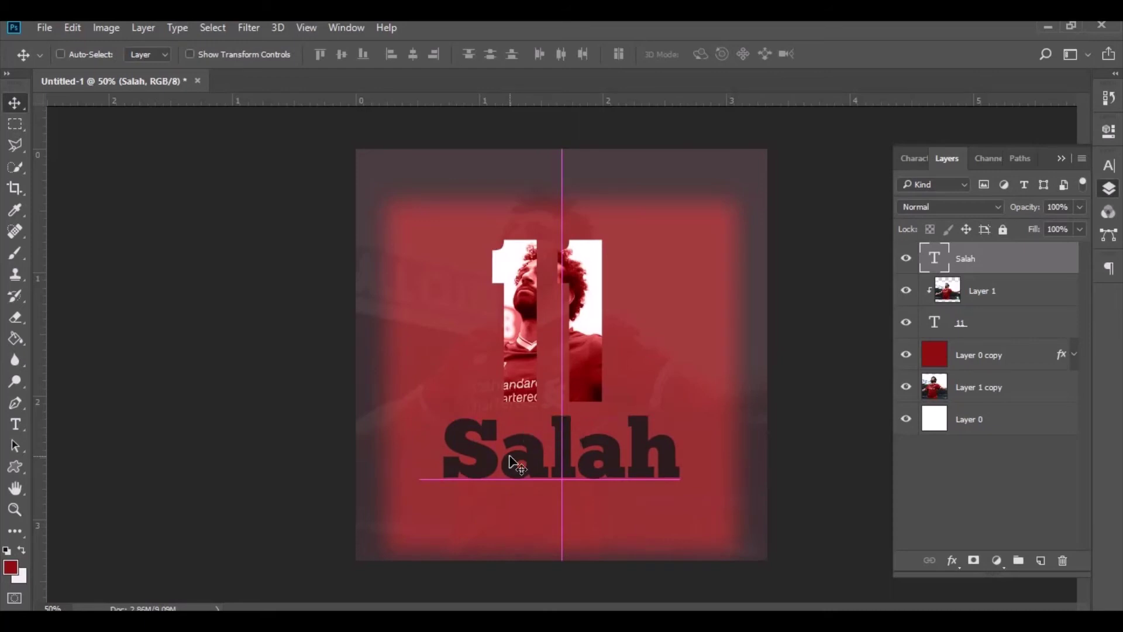
Nudge the photo layer and the 11 text layer two steps to the right.
{"action": "left_click", "coordinate": [996, 301]}
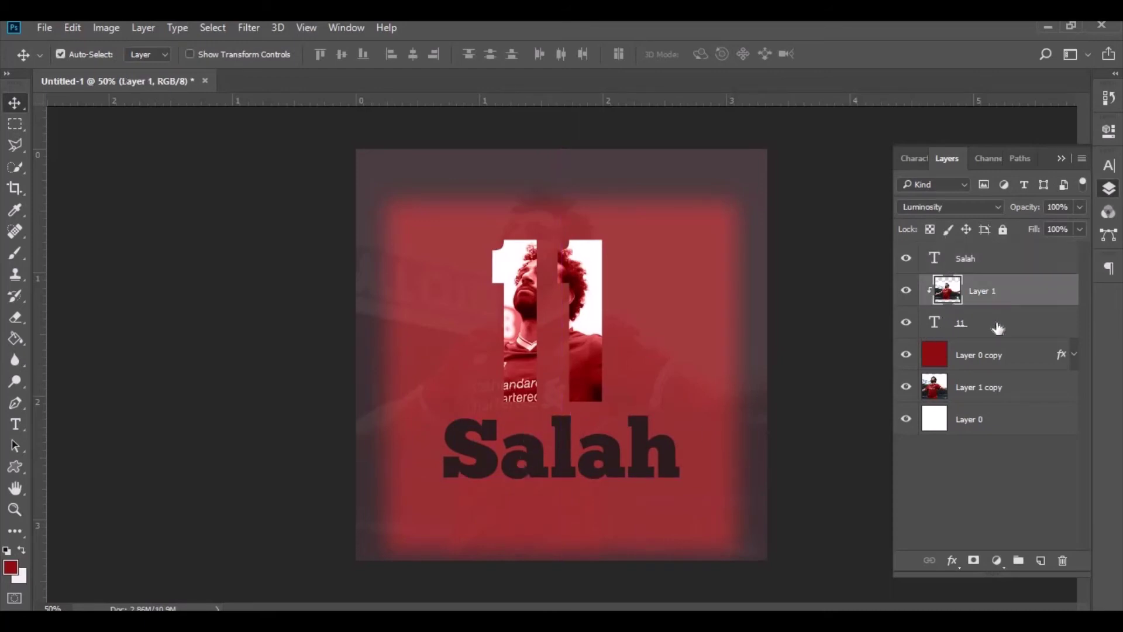
{"action": "left_click", "coordinate": [998, 328], "text": "ctrl"}
{"action": "key", "text": "Right"}
{"action": "key", "text": "Right"}
{"action": "key", "text": "Right"}
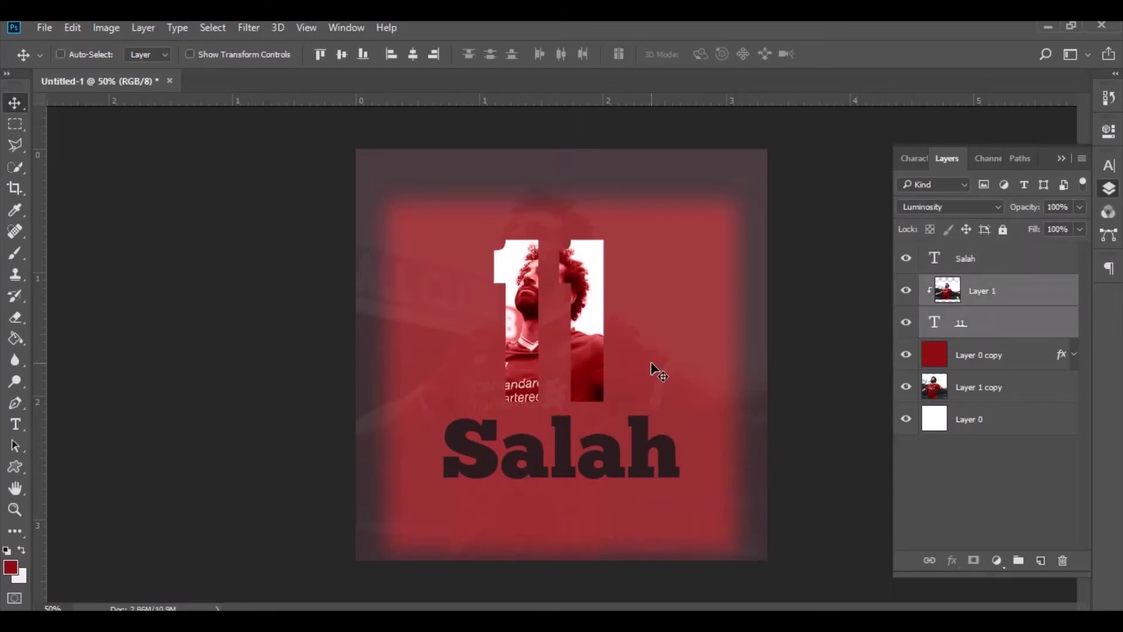
{"action": "key", "text": "Right"}
{"action": "key", "text": "Right"}
{"action": "key", "text": "Right"}
Set up new text in Co Text Corp Regular at 8 pt.
{"action": "left_click", "coordinate": [15, 424]}
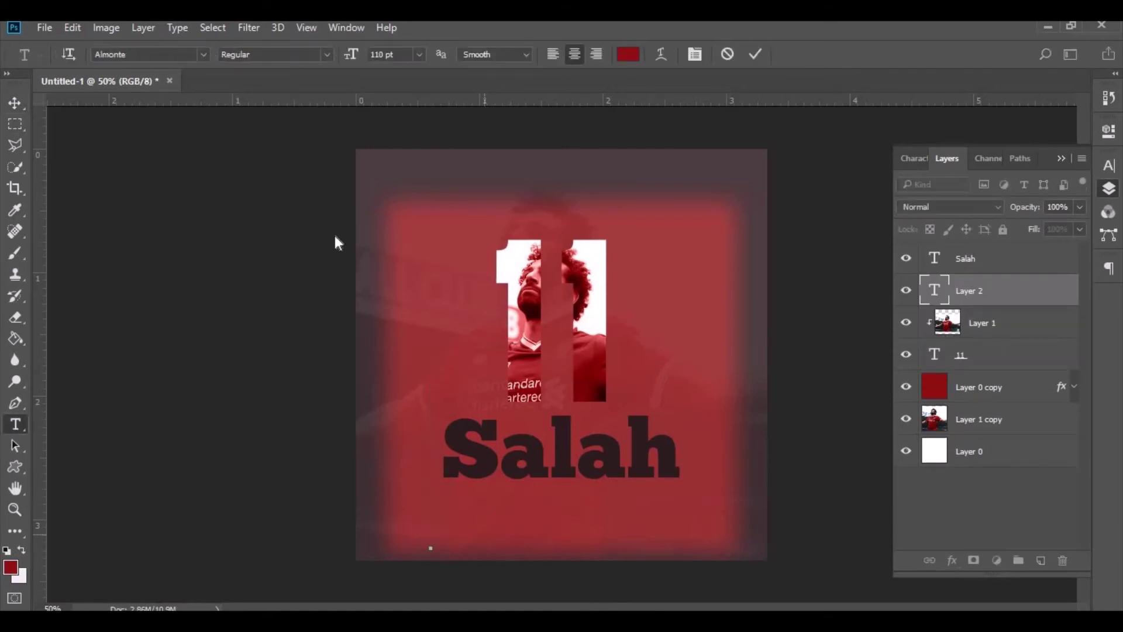
{"action": "left_click", "coordinate": [170, 60]}
{"action": "type", "text": "co t"}
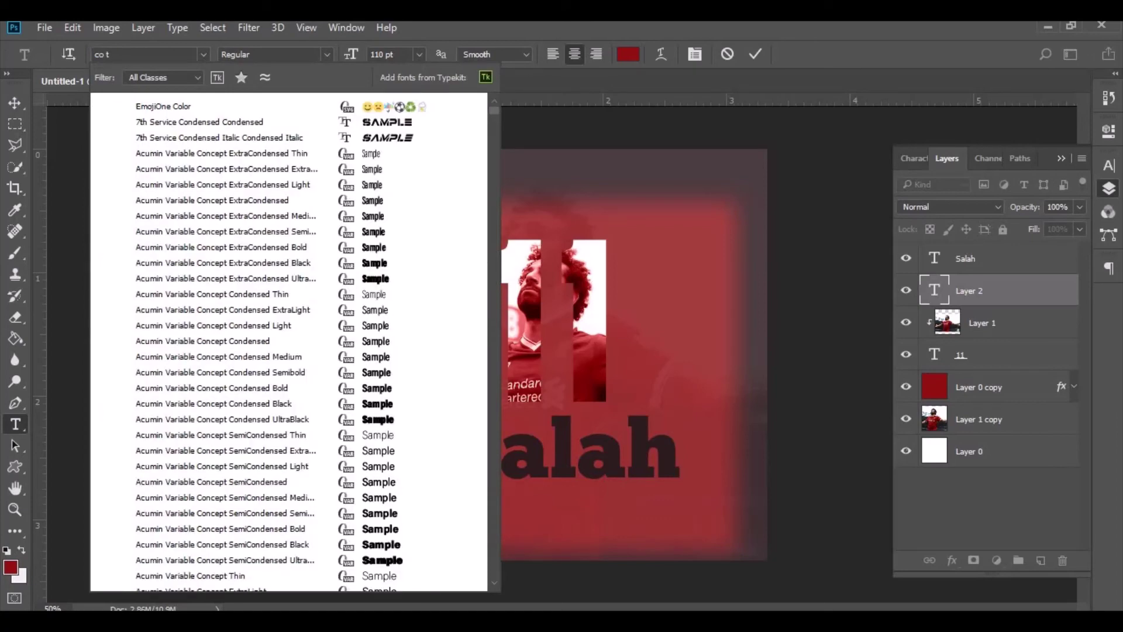
{"action": "type", "text": "ext"}
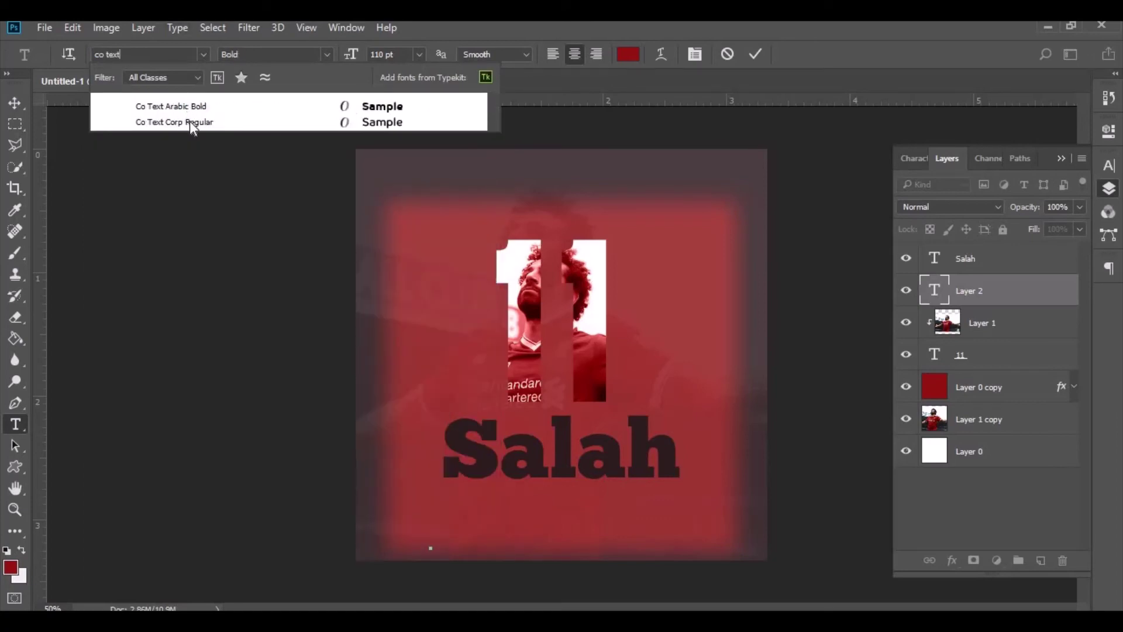
{"action": "left_click", "coordinate": [190, 121]}
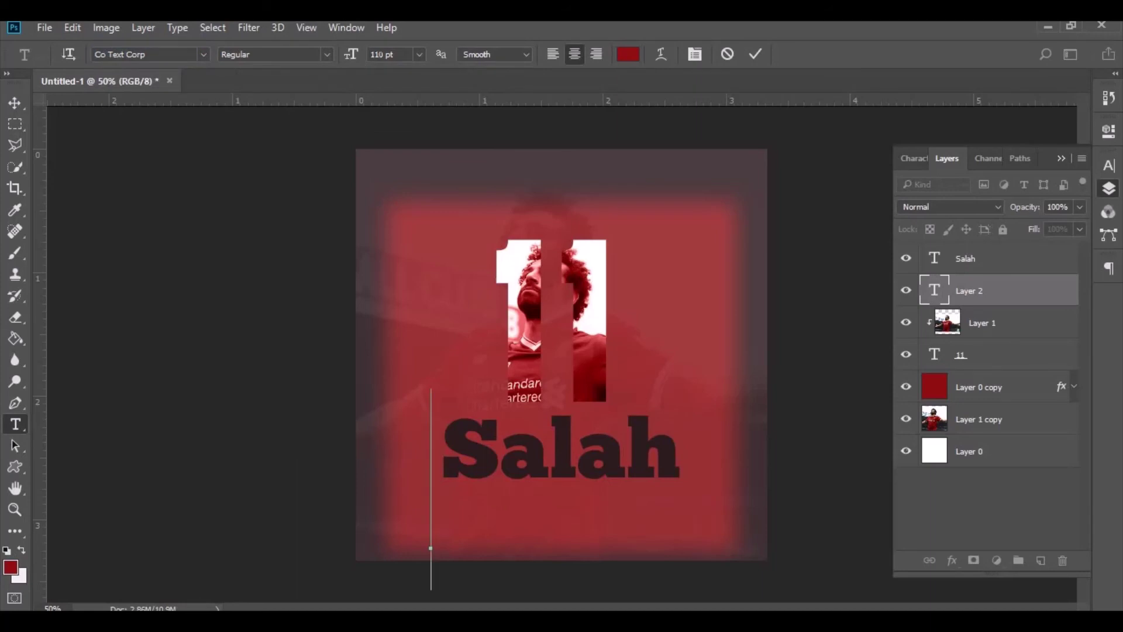
{"action": "double_click", "coordinate": [377, 54]}
{"action": "type", "text": "8"}
{"action": "key", "text": "Return"}
Type 'THE EGYPTION KING', colour it dark from Salah, and centre it beneath the title.
{"action": "type", "text": "THE EG"}
{"action": "type", "text": "YPTIAN"}
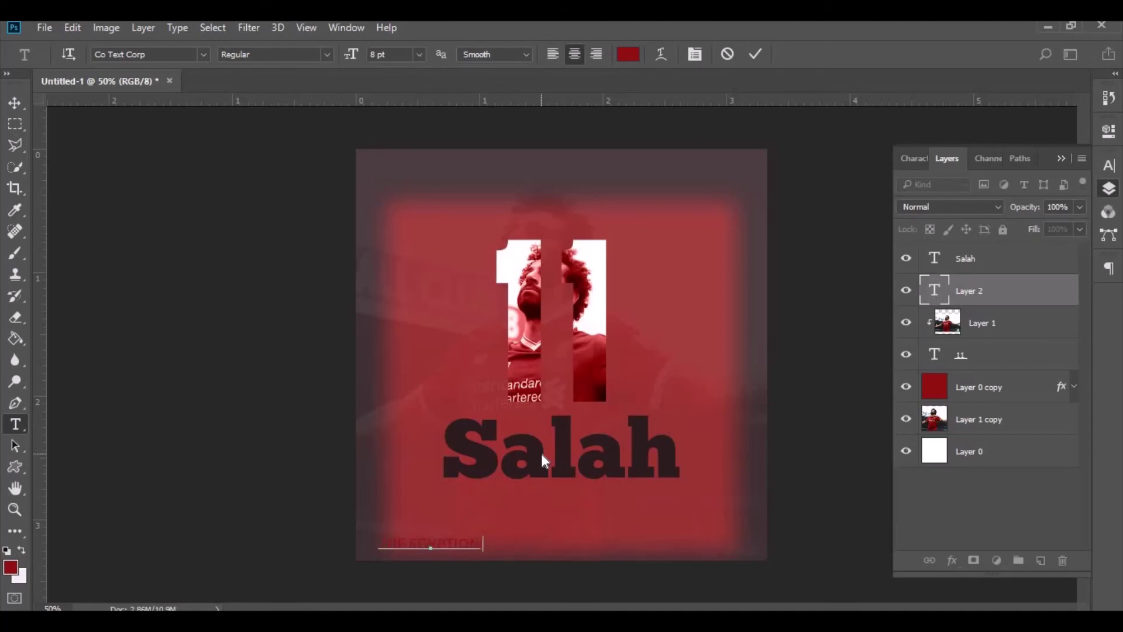
{"action": "type", "text": " EG"}
{"action": "key", "text": "BackSpace"}
{"action": "key", "text": "BackSpace"}
{"action": "type", "text": "ING"}
{"action": "key", "text": "ctrl+a"}
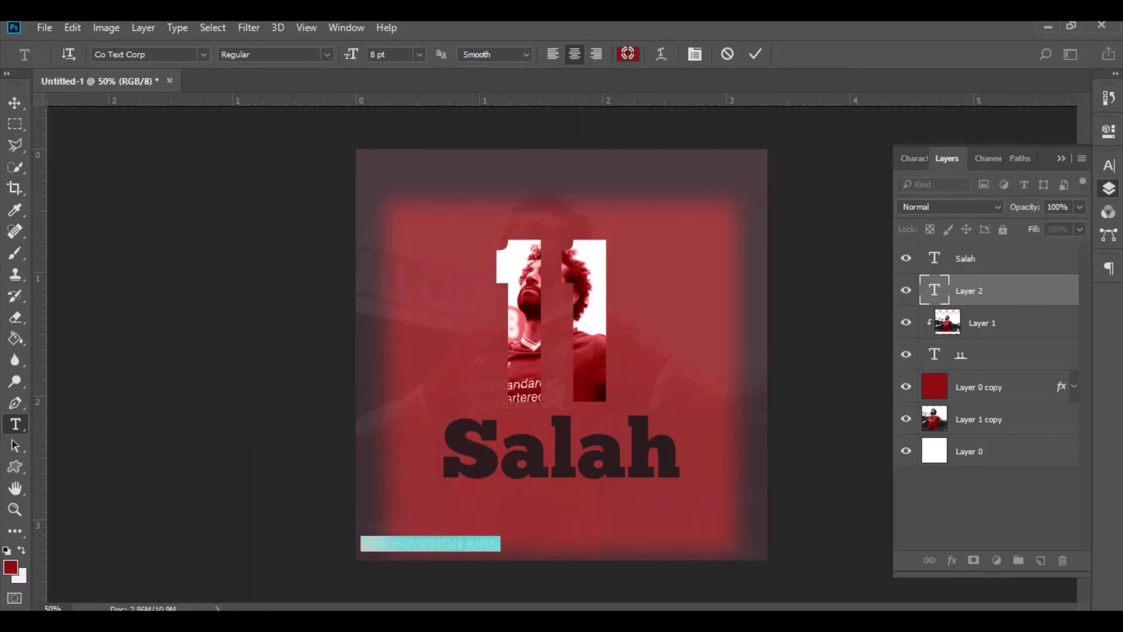
{"action": "left_click", "coordinate": [627, 54]}
{"action": "left_click", "coordinate": [457, 443]}
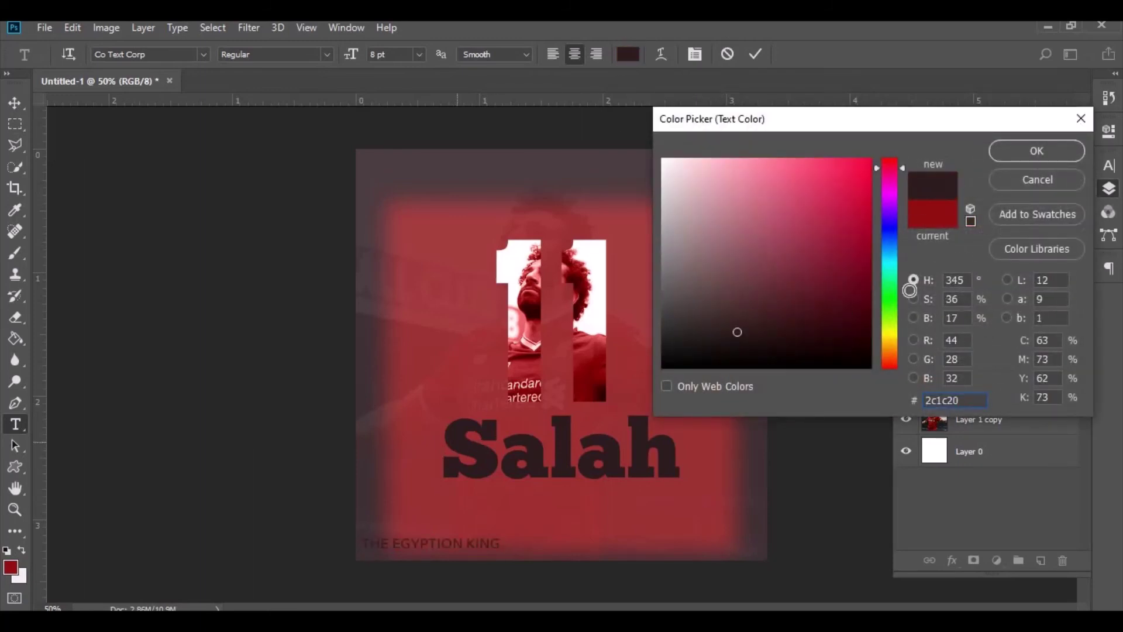
{"action": "left_click", "coordinate": [1017, 152]}
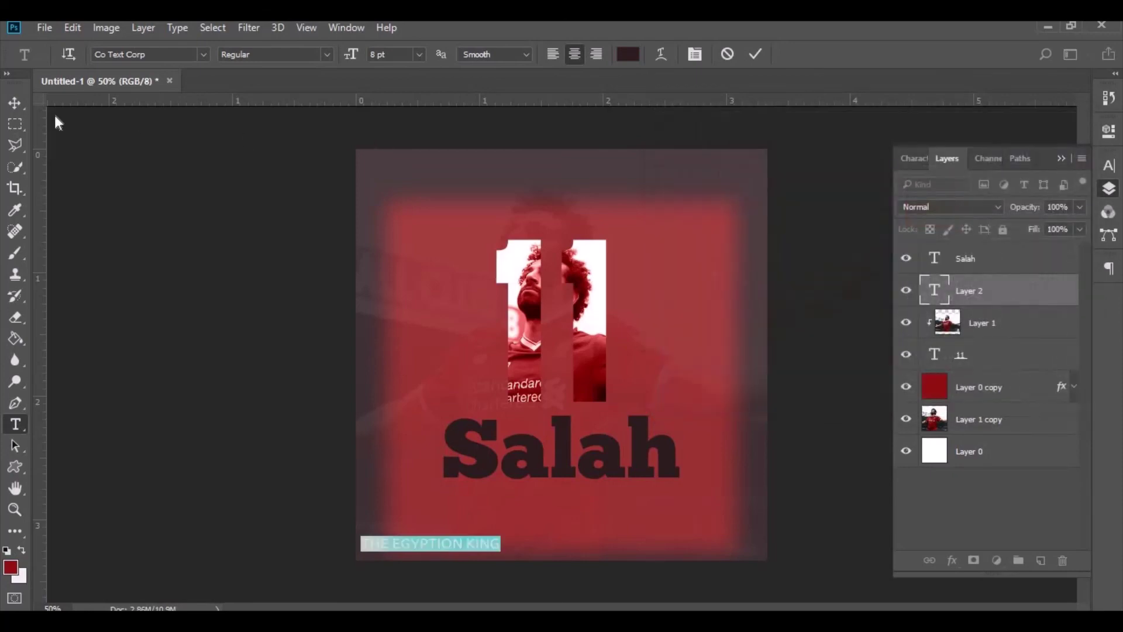
{"action": "left_click", "coordinate": [15, 102]}
{"action": "left_click_drag", "start_coordinate": [427, 545], "coordinate": [555, 505]}
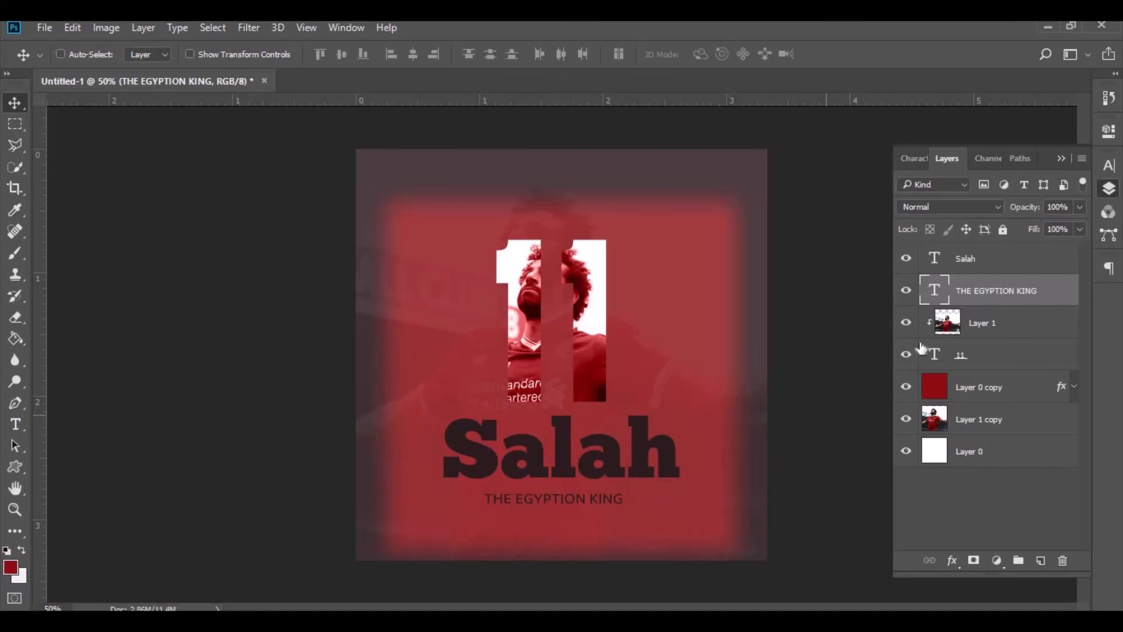
Set the tagline's tracking to 360 and recentre it beneath Salah.
{"action": "left_click", "coordinate": [1108, 166]}
{"action": "left_click", "coordinate": [1032, 227]}
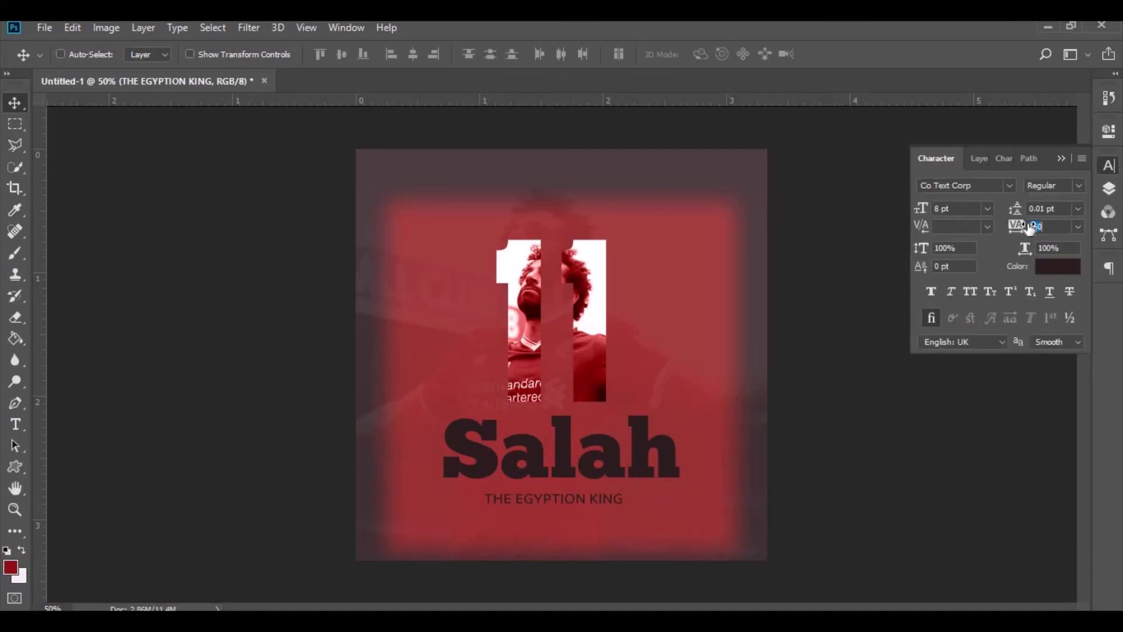
{"action": "type", "text": "360"}
{"action": "key", "text": "Return"}
{"action": "left_click_drag", "start_coordinate": [548, 502], "coordinate": [556, 502]}
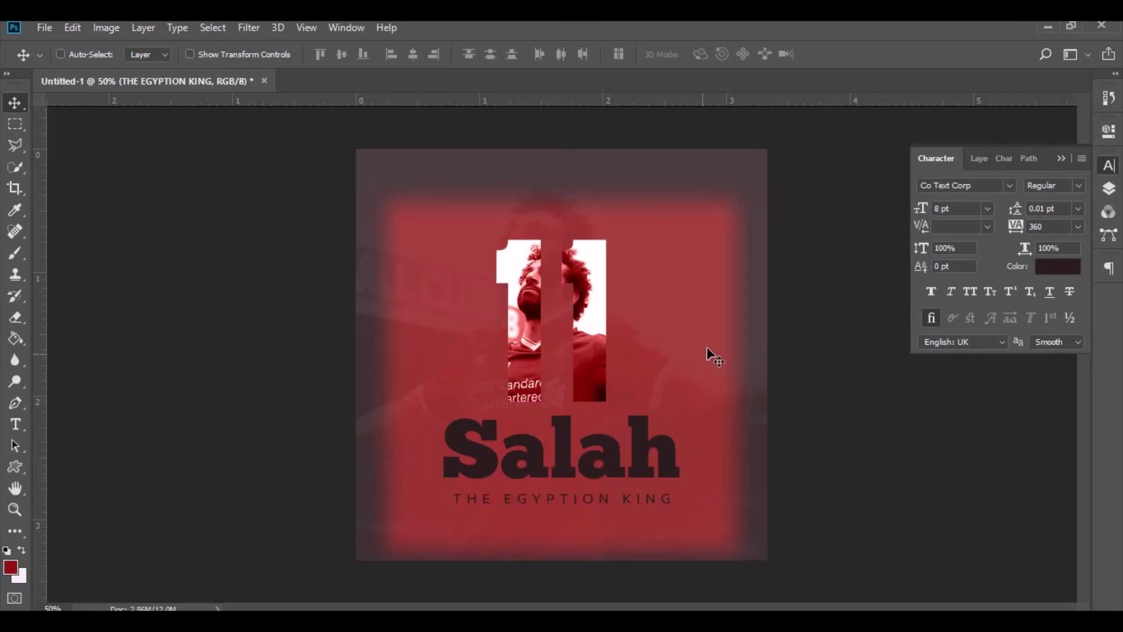
{"action": "left_click", "coordinate": [1061, 159]}
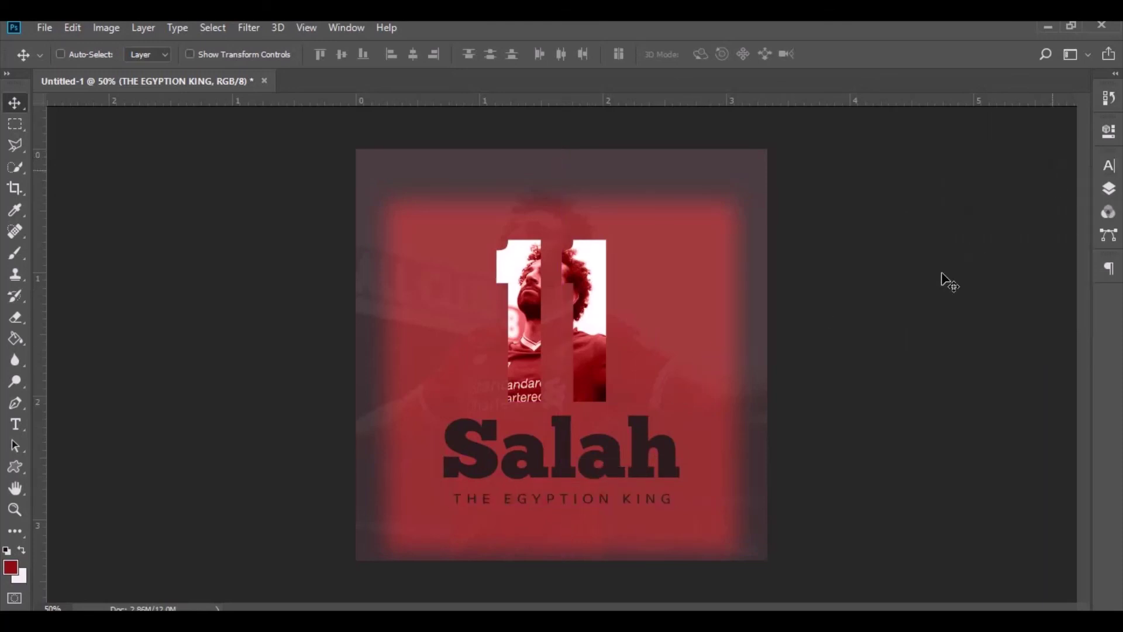